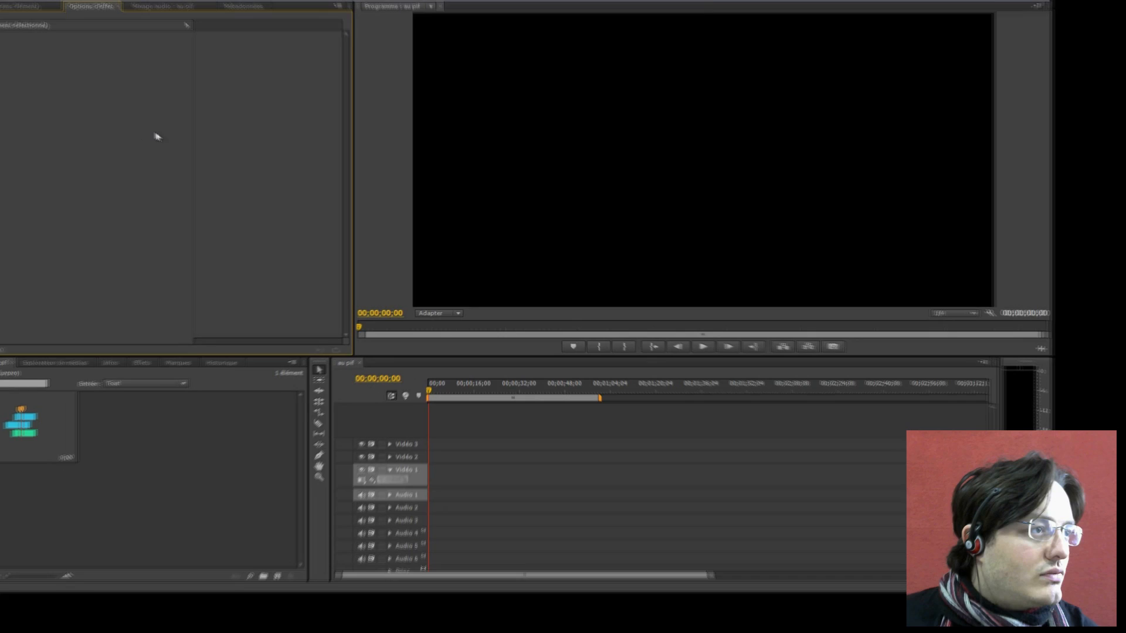
click(158, 451)
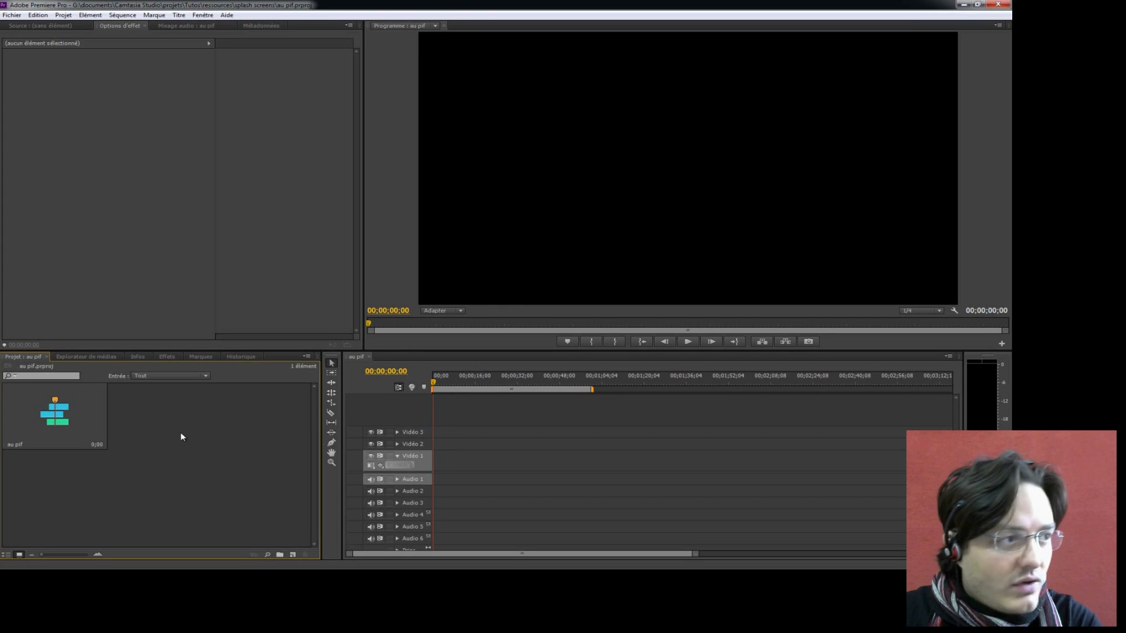
double_click(182, 437)
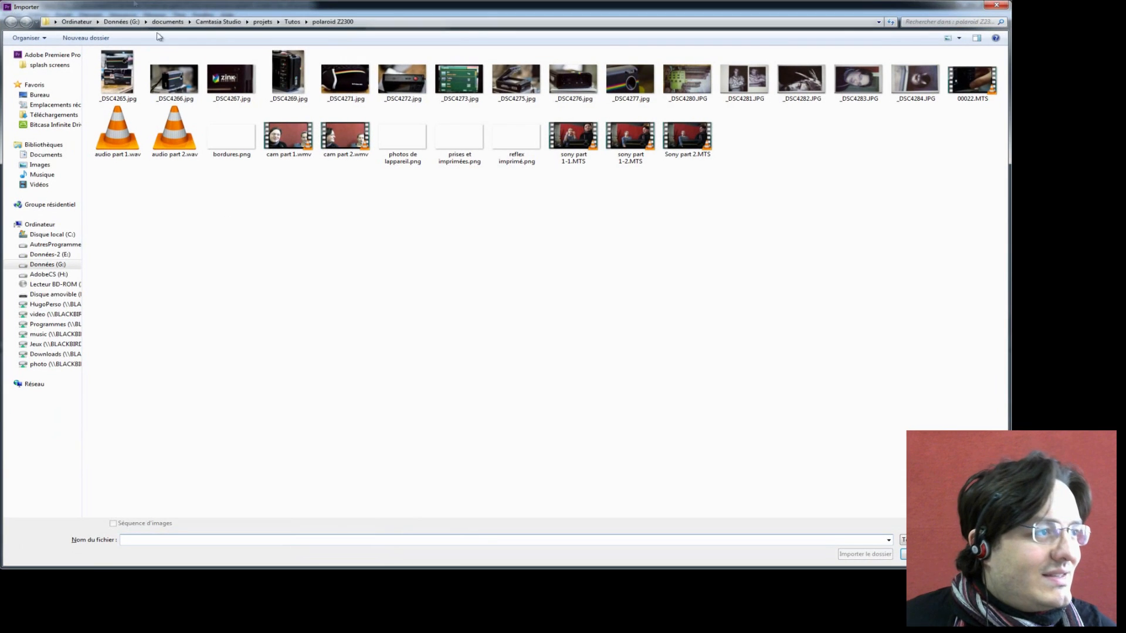
click(71, 22)
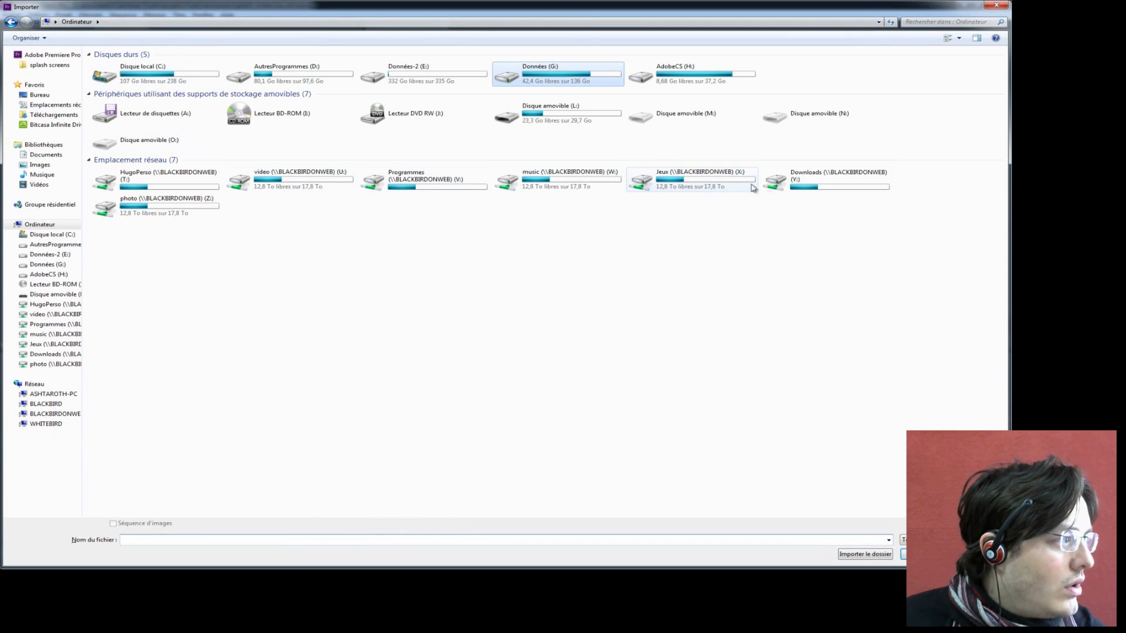
double_click(184, 214)
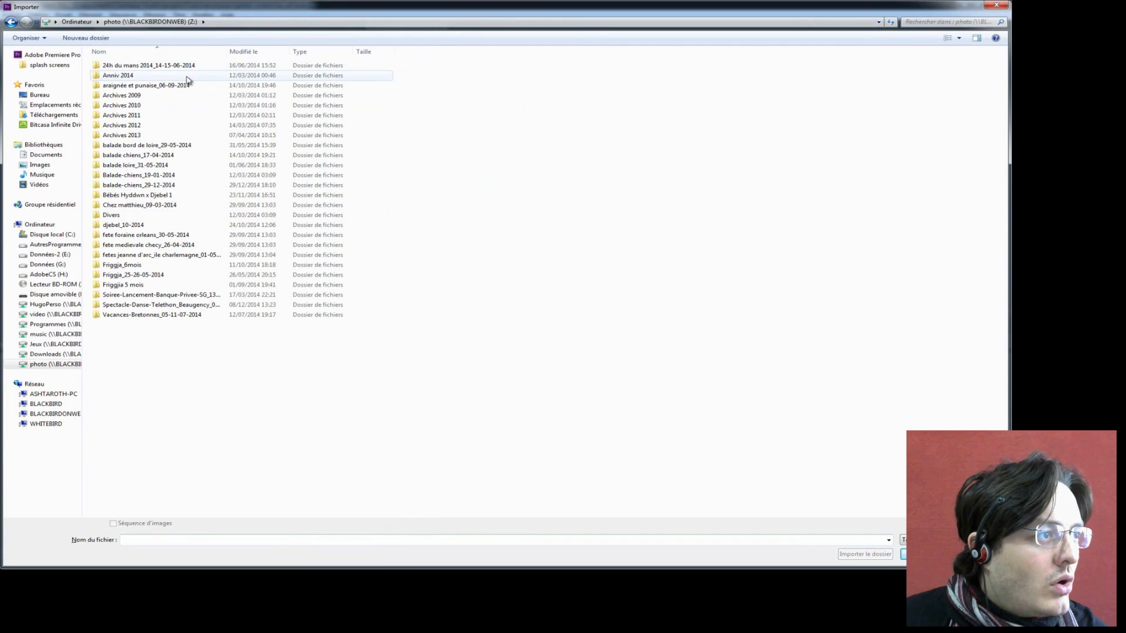
double_click(187, 69)
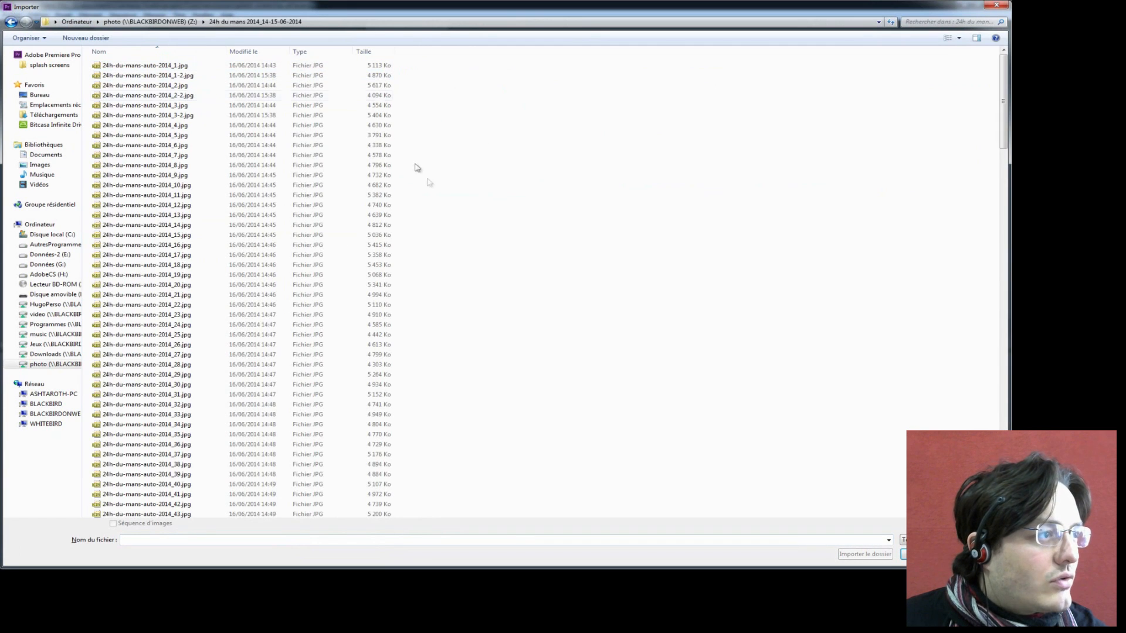
drag(436, 71, 115, 524)
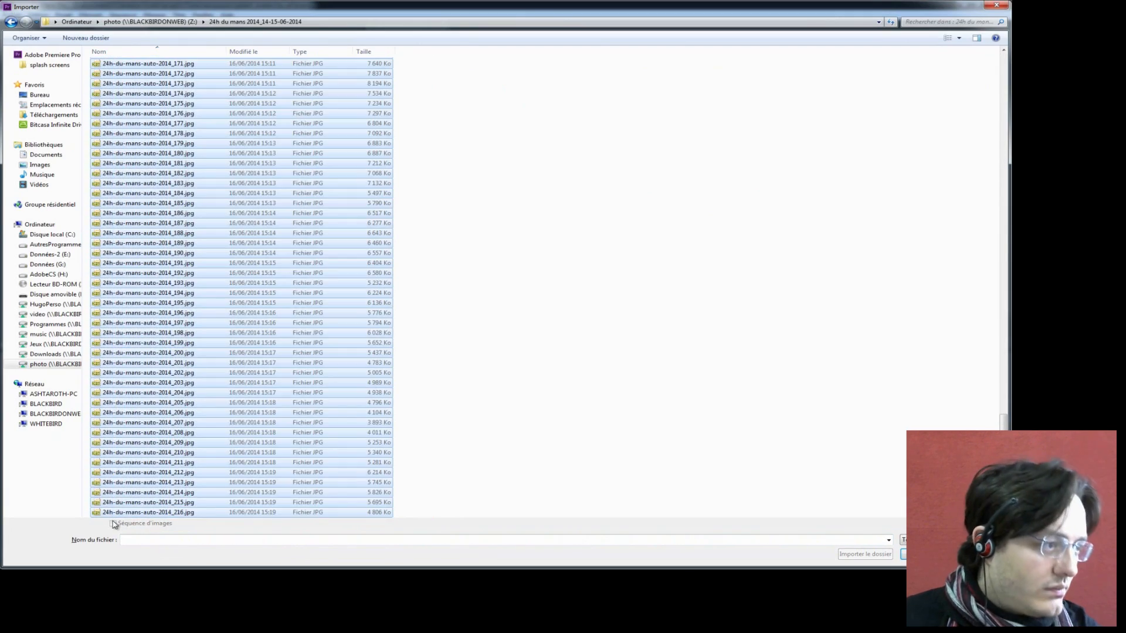
key(Return)
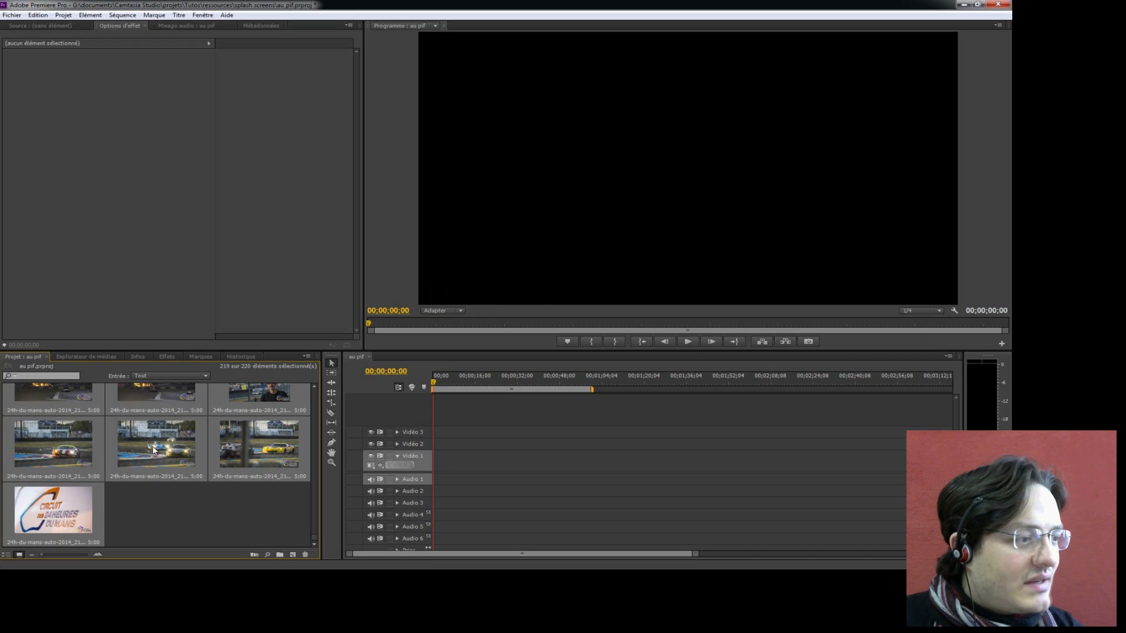
drag(385, 479, 439, 474)
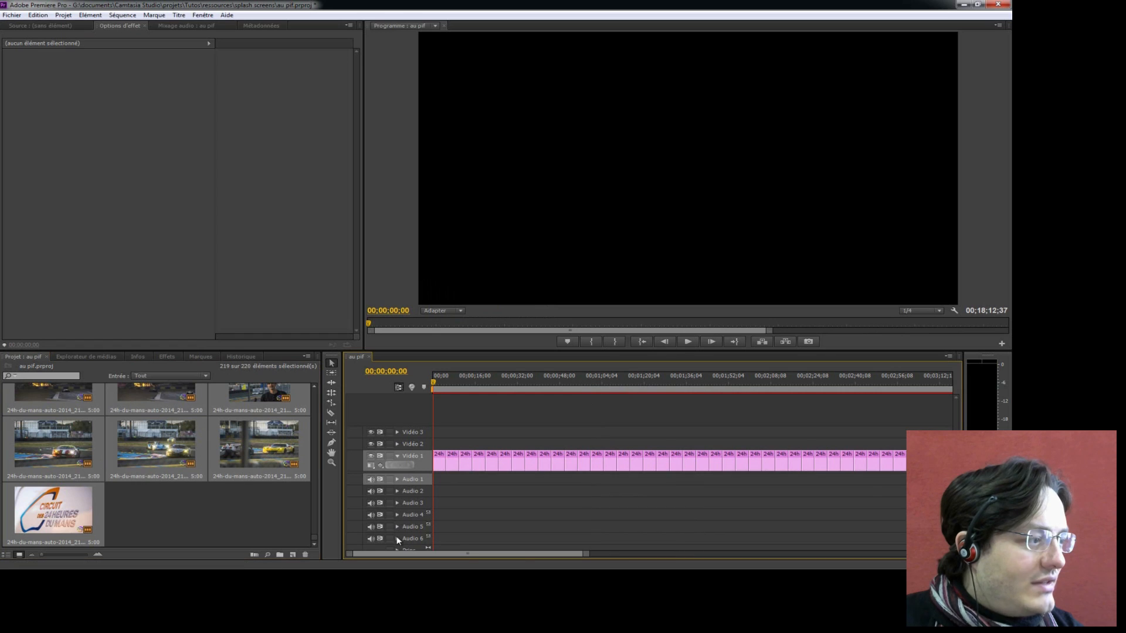
Check the speed and duration settings of the first photo clip without changing them
click(441, 466)
right_click(441, 467)
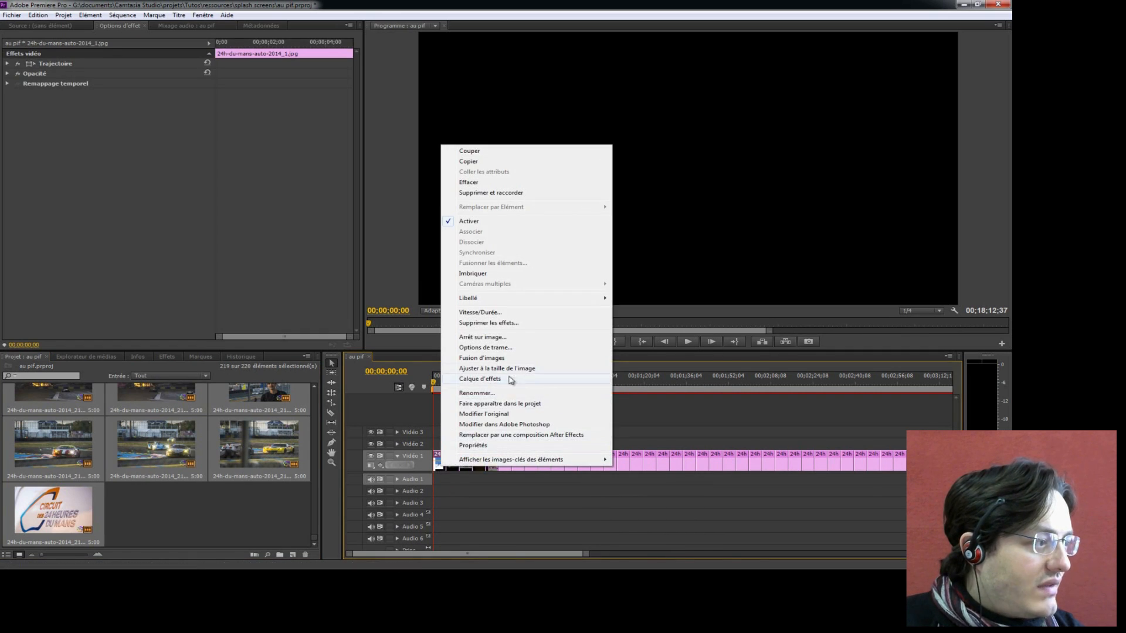
click(517, 312)
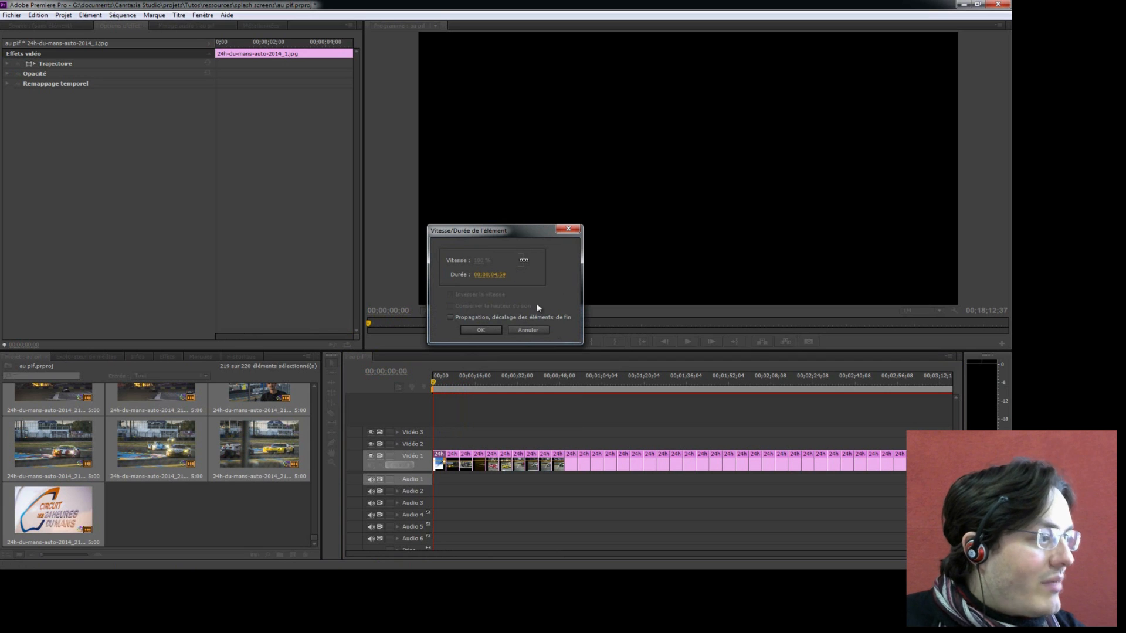
click(527, 330)
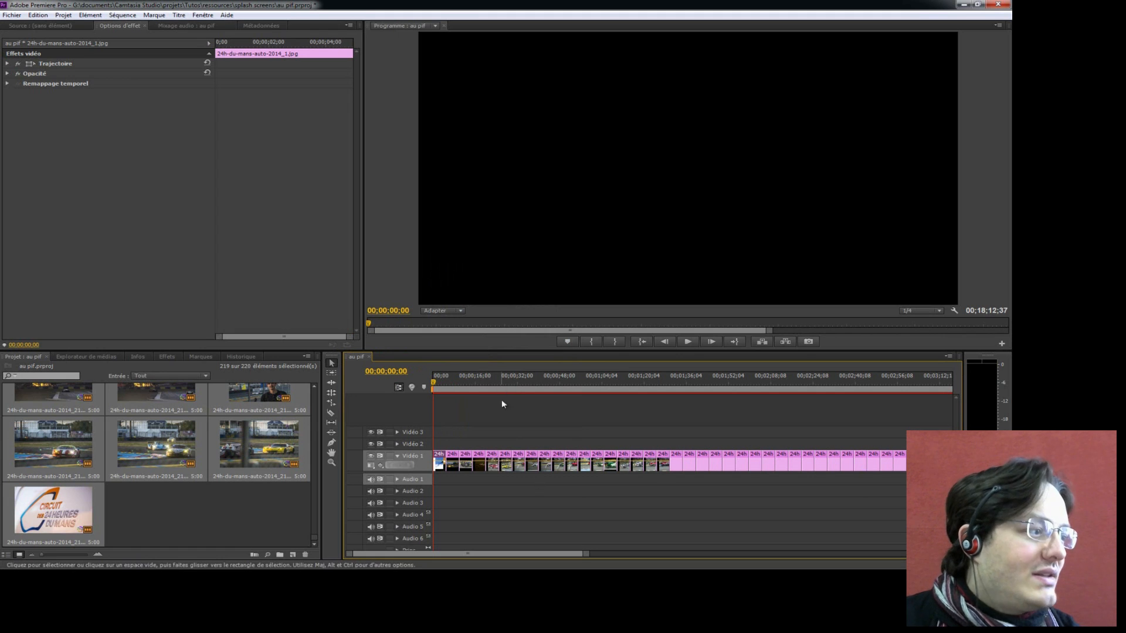
Play the beginning of the sequence to check how the photos are framed, and return the playhead to the start
click(687, 344)
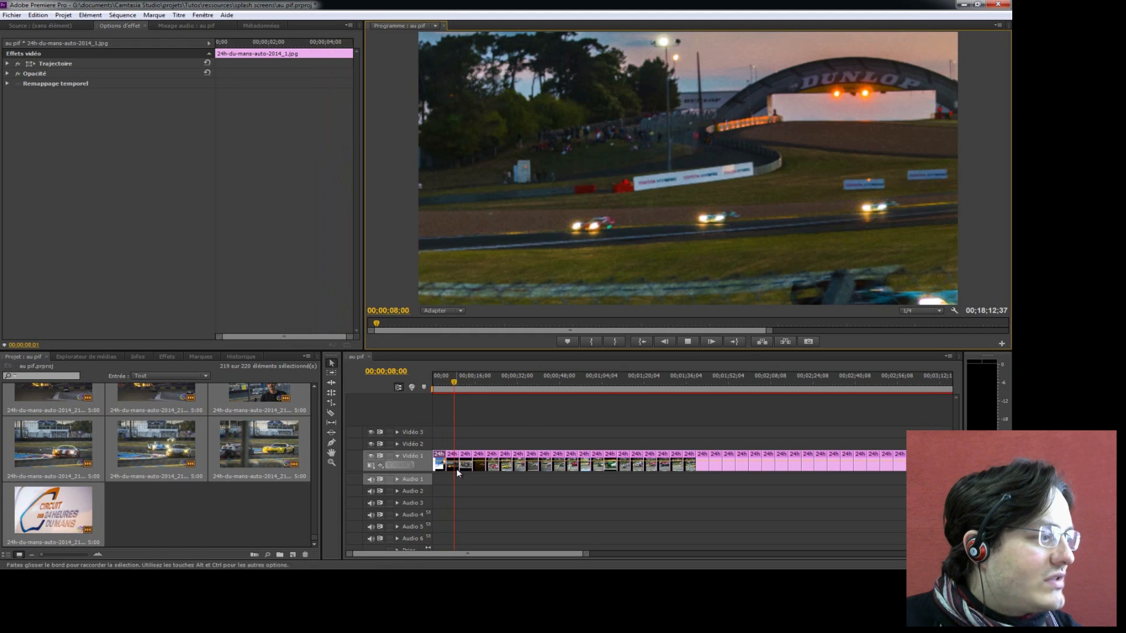
click(440, 386)
key(Home)
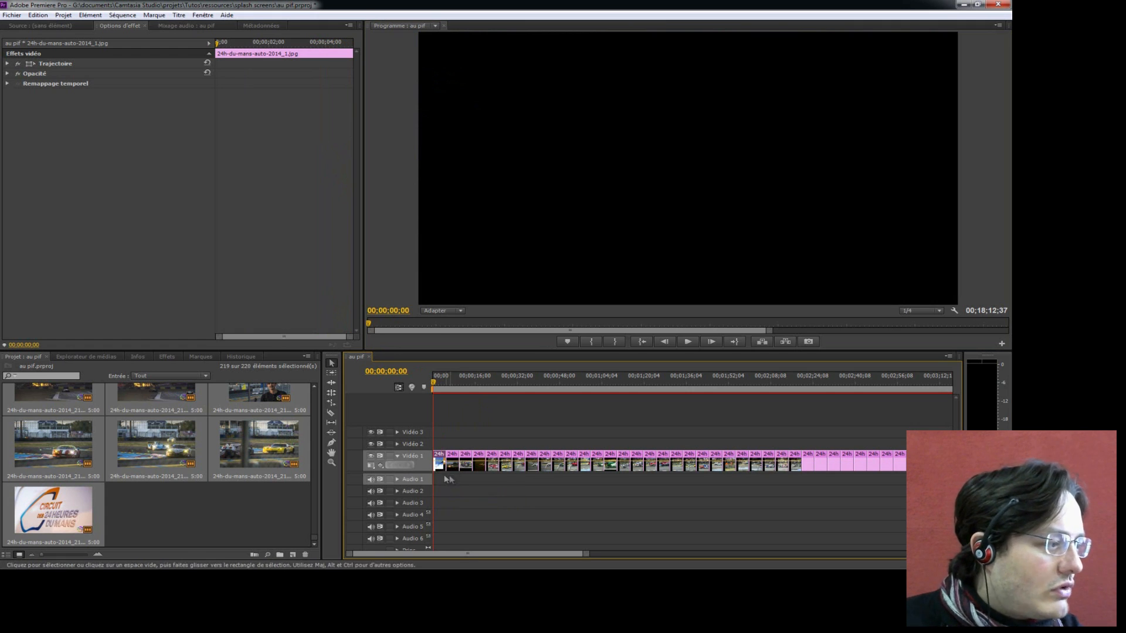
Apply "Ajuster à la taille de l'image" to all photo clips on the Vidéo 1 track
drag(439, 480, 915, 460)
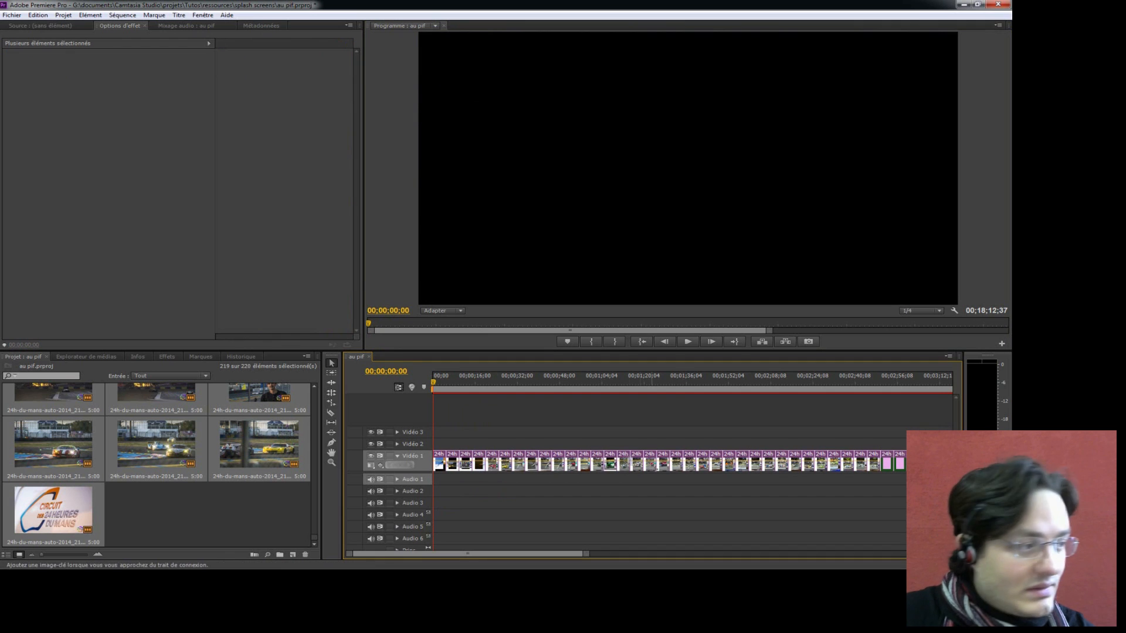
drag(551, 554, 469, 559)
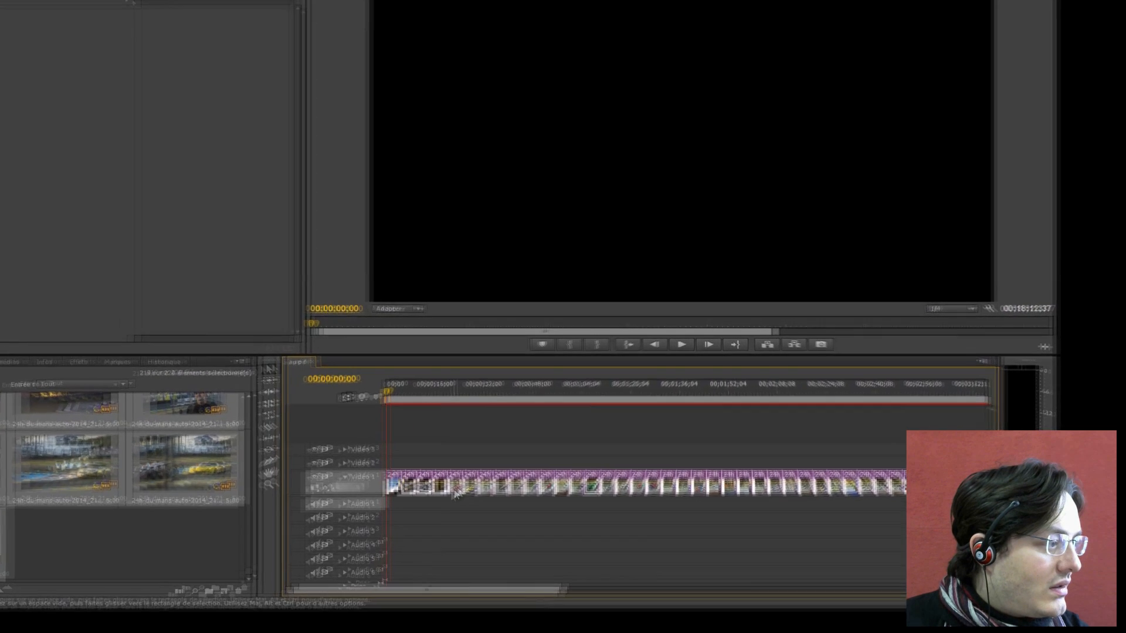
right_click(500, 469)
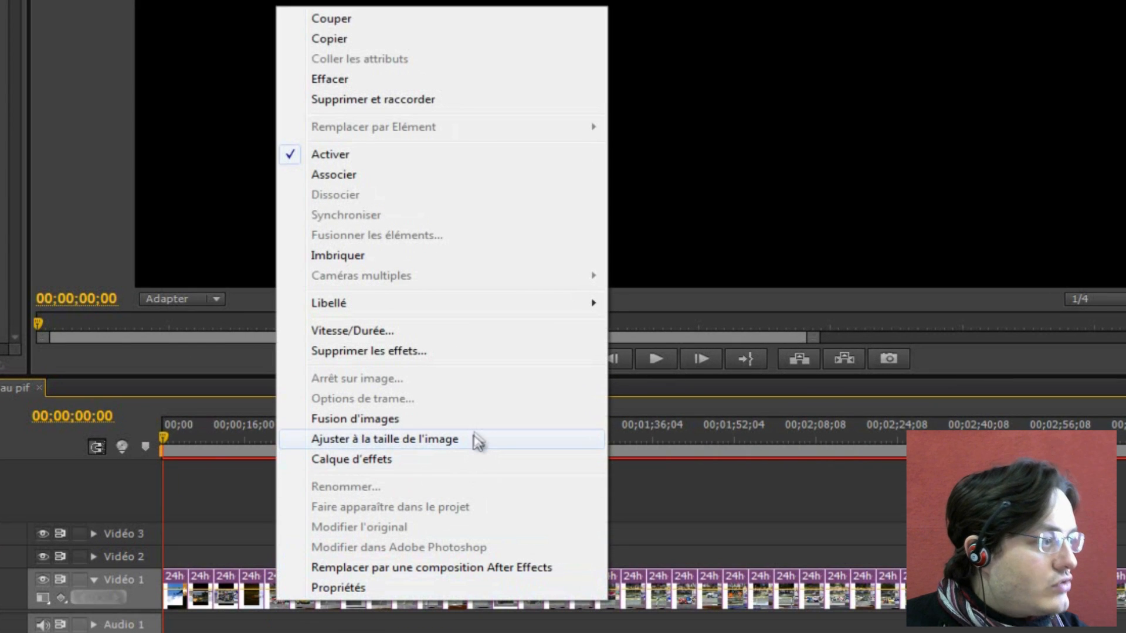
click(476, 449)
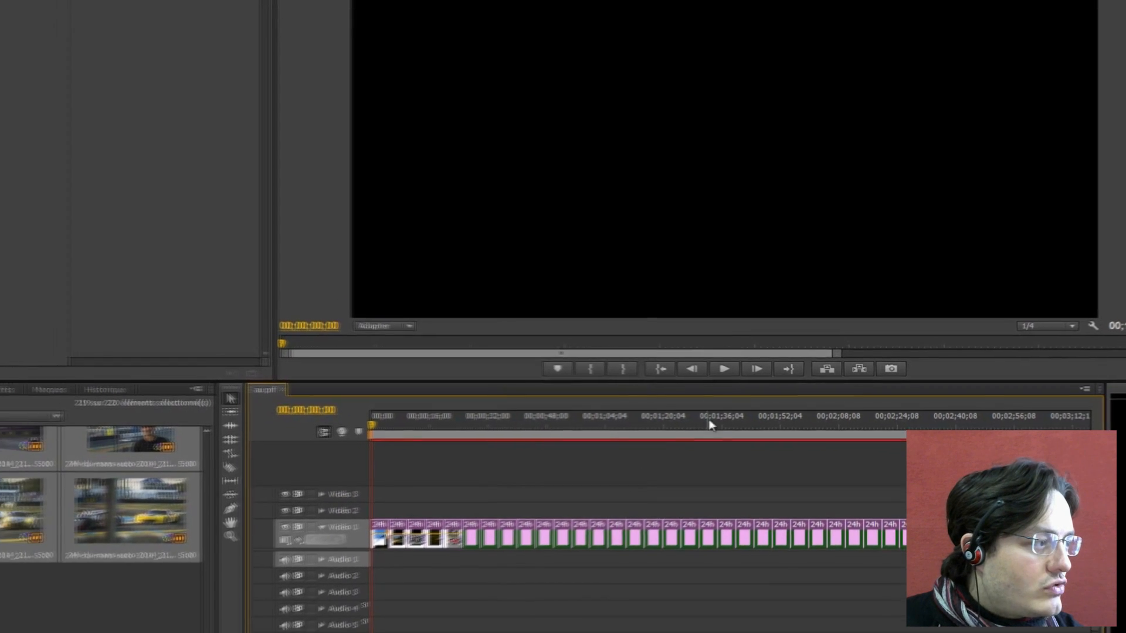
Play back the first resized photos to check their framing, and return the playhead to the second photo
click(724, 369)
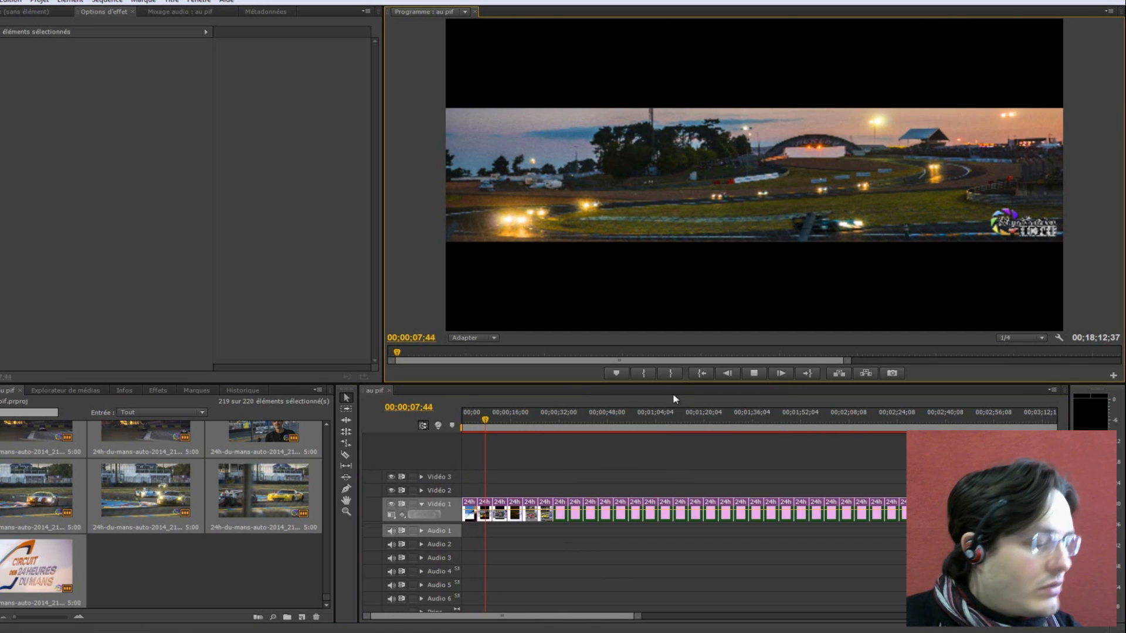
click(753, 375)
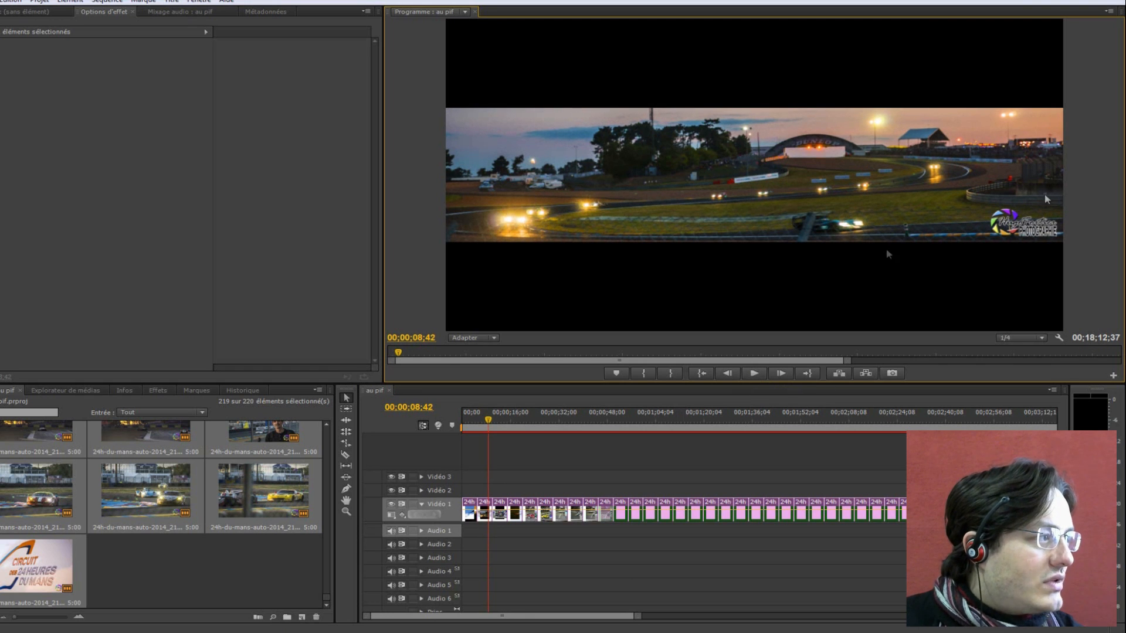
click(753, 375)
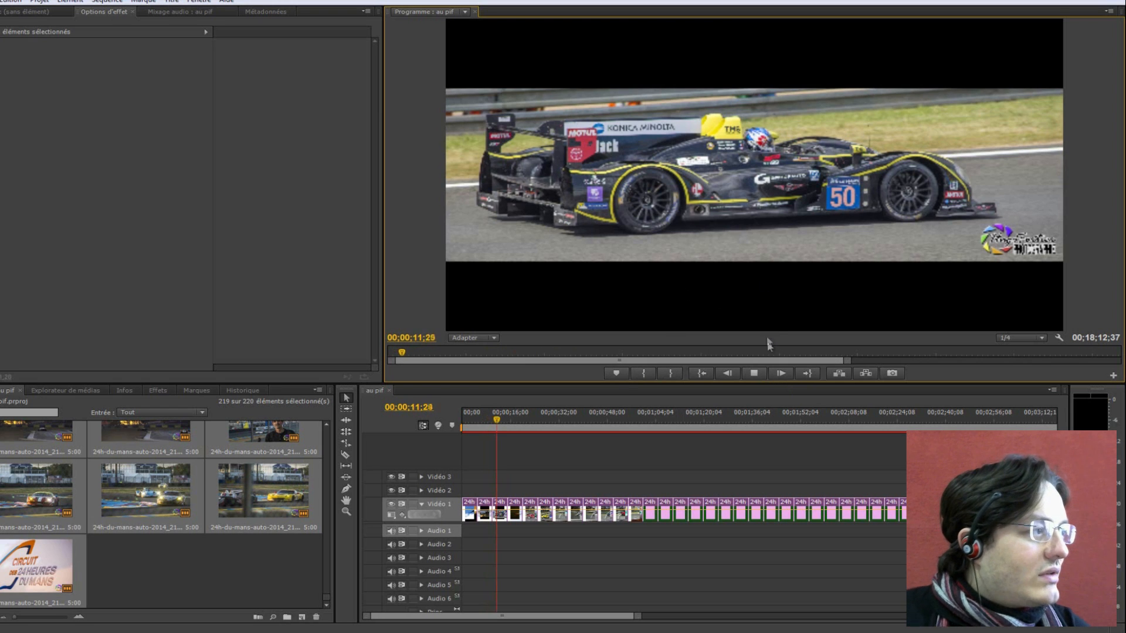
click(481, 418)
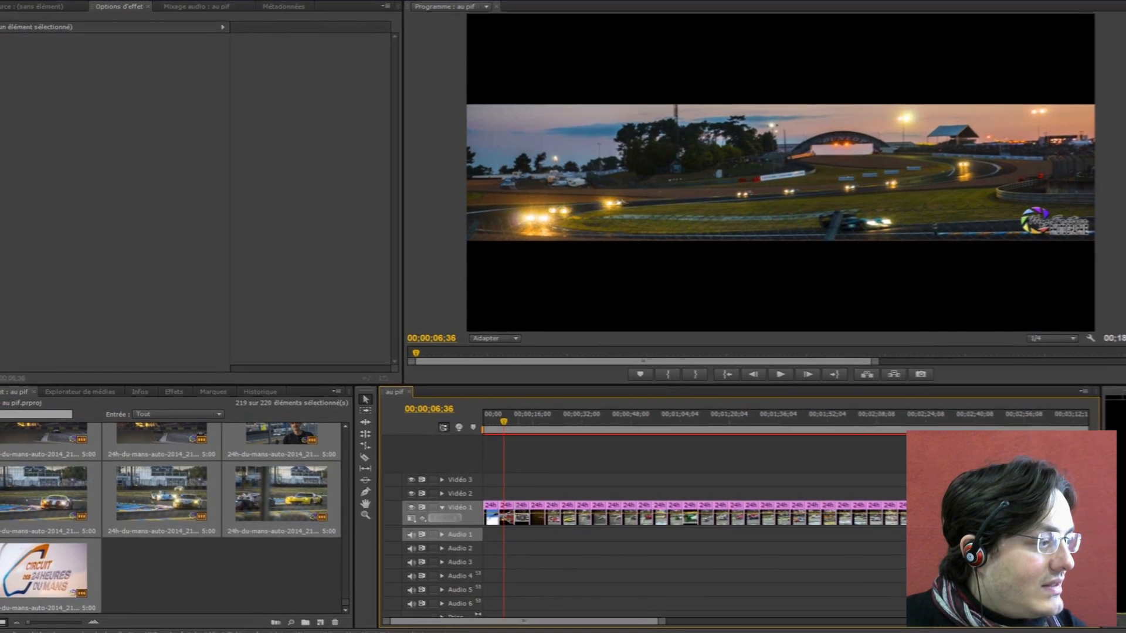
Start Position keyframing under Trajectoire for the clip 24h-du-mans-auto-2014_1-2.jpg at its first frame, 00;00;05;07
click(507, 511)
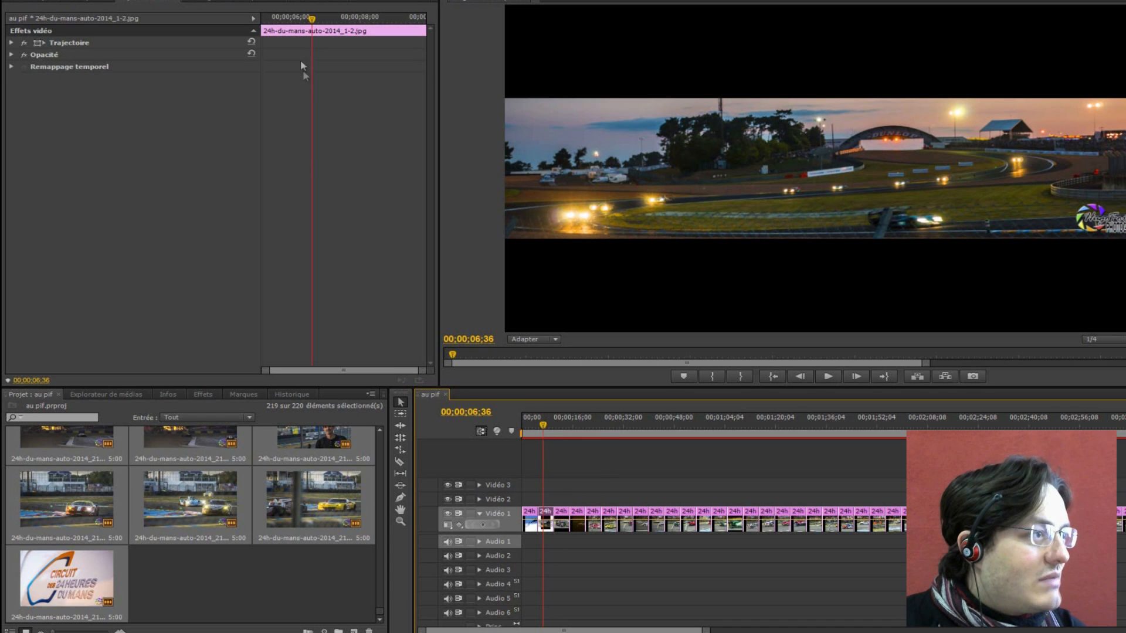
drag(310, 21, 244, 20)
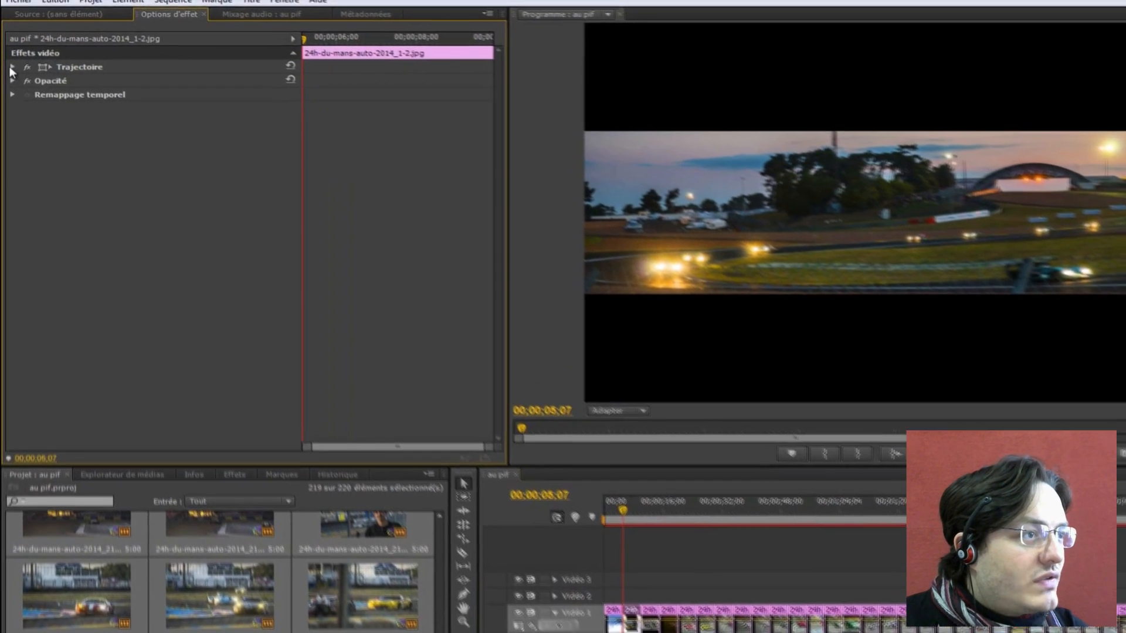
click(11, 55)
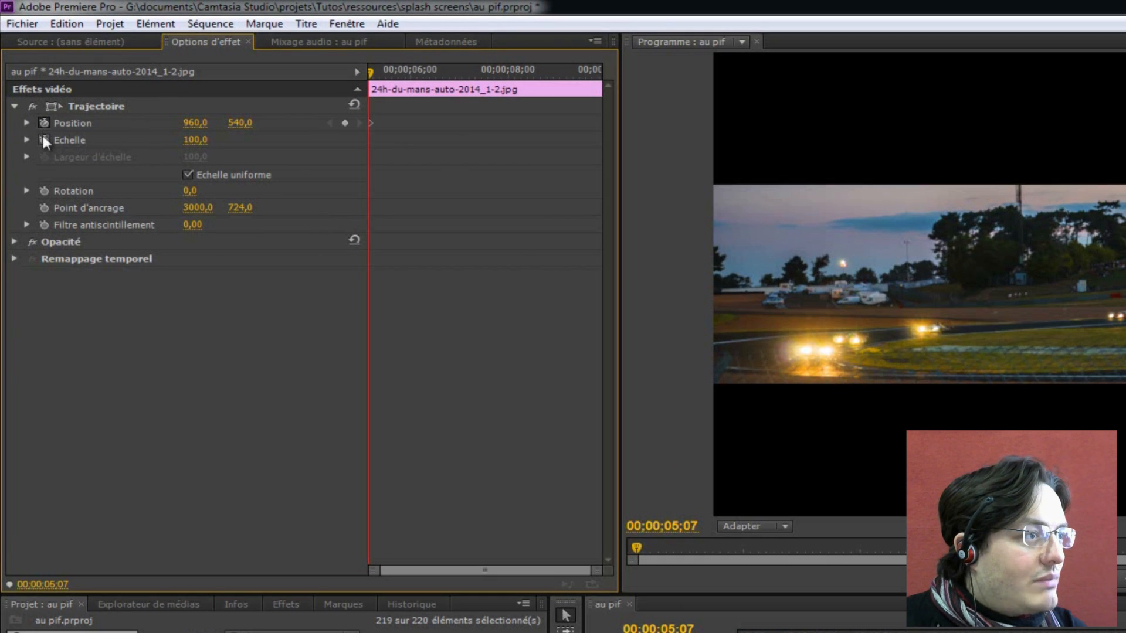
Turn off "Ajuster à la taille de l'image" for the panoramic photo clip and set its Echelle to 32
right_click(772, 632)
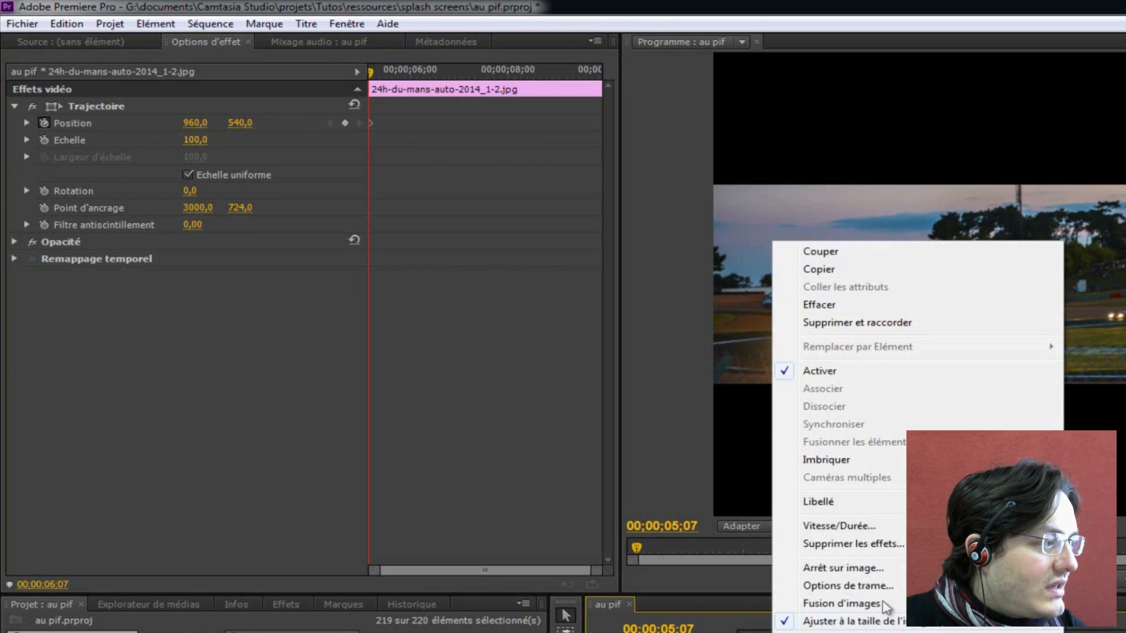
click(900, 622)
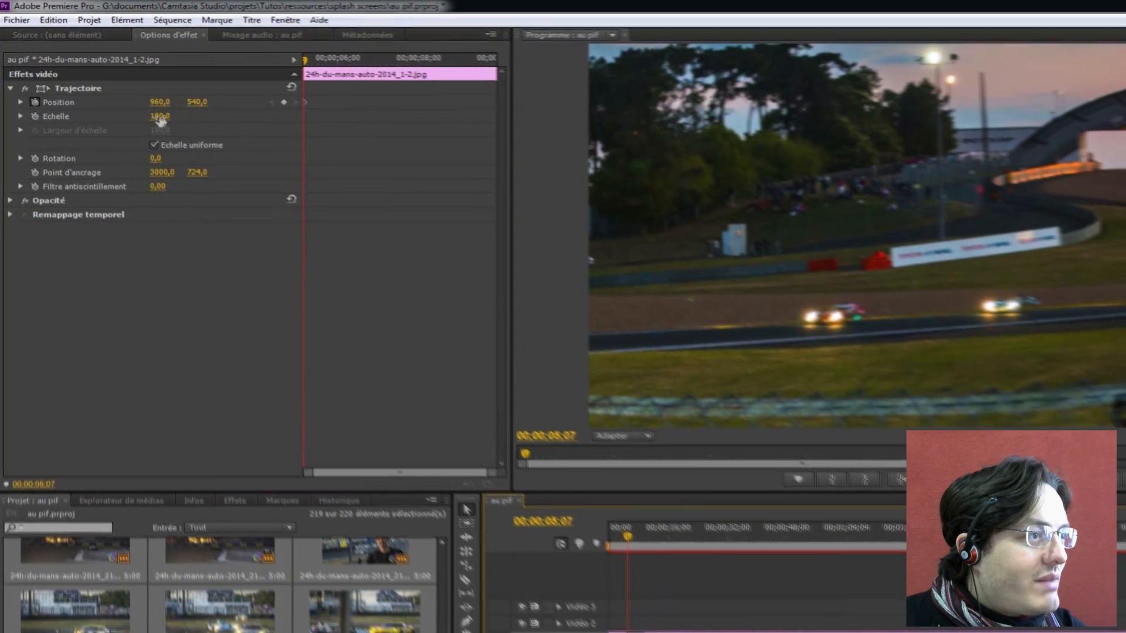
drag(160, 119, 88, 109)
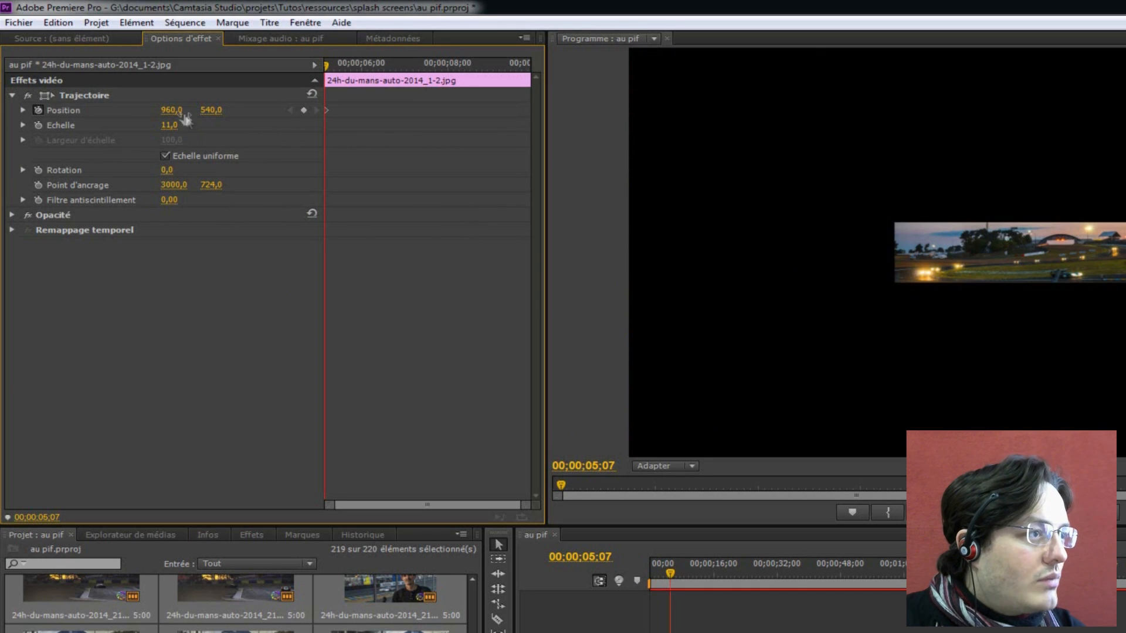
click(166, 130)
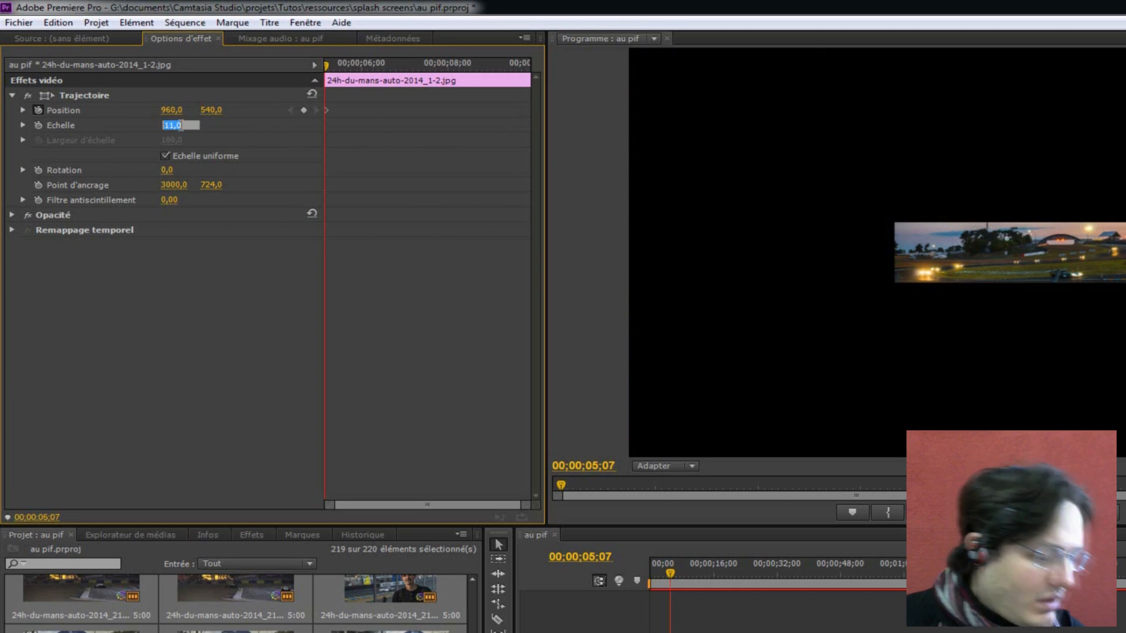
text(32)
key(Return)
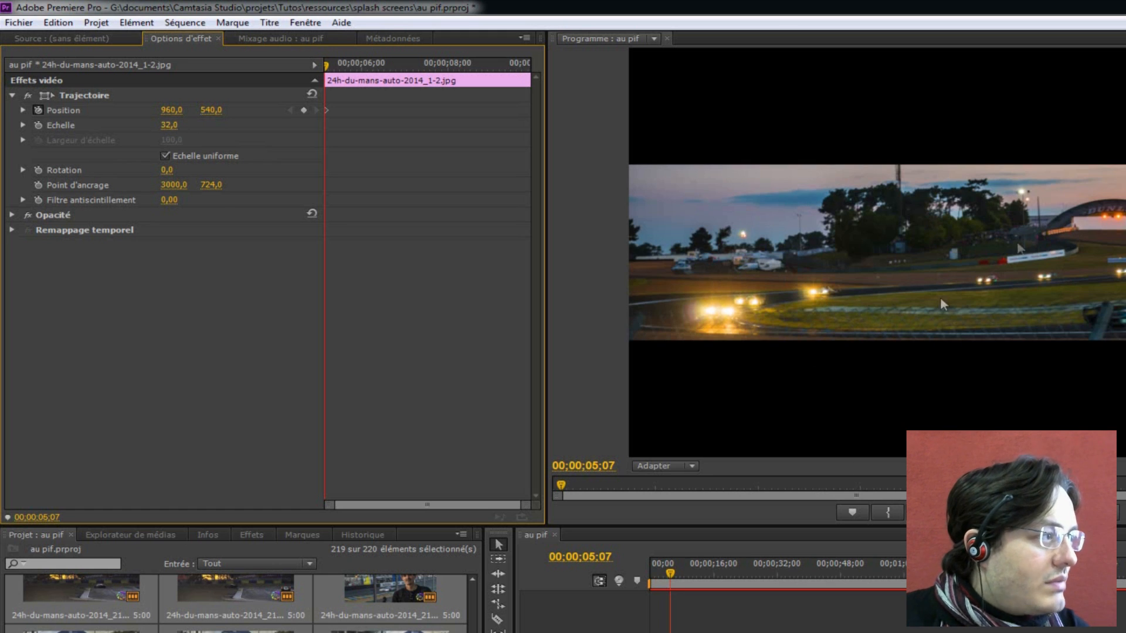
Try an Echelle of 31 on the panoramic photo and set it back to 32
drag(170, 129, 136, 133)
click(172, 125)
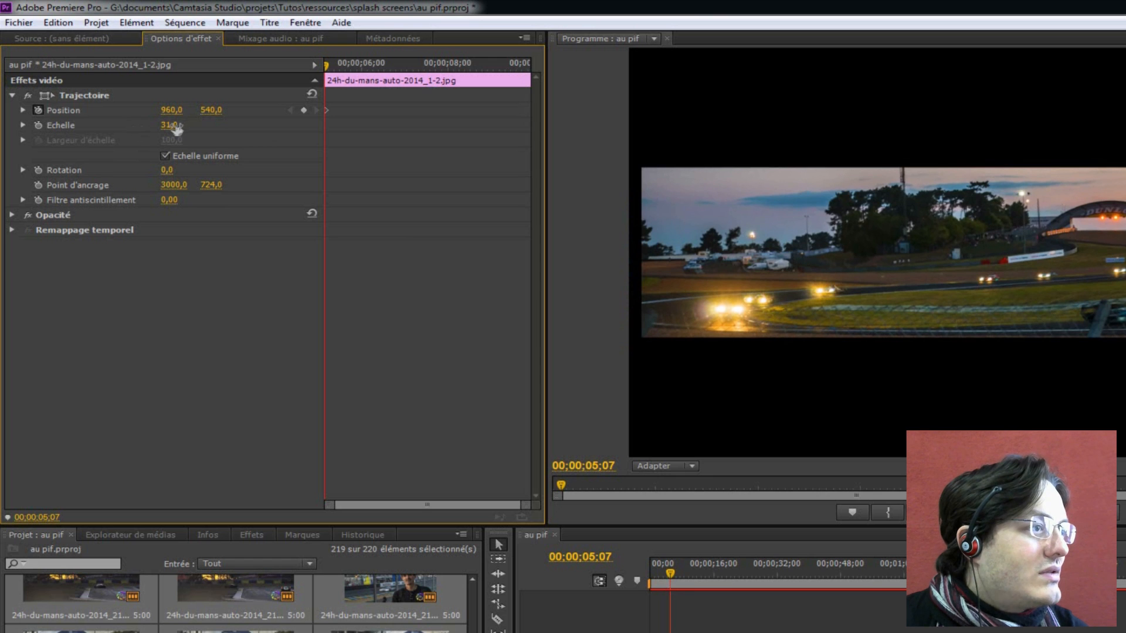
text(32)
key(Return)
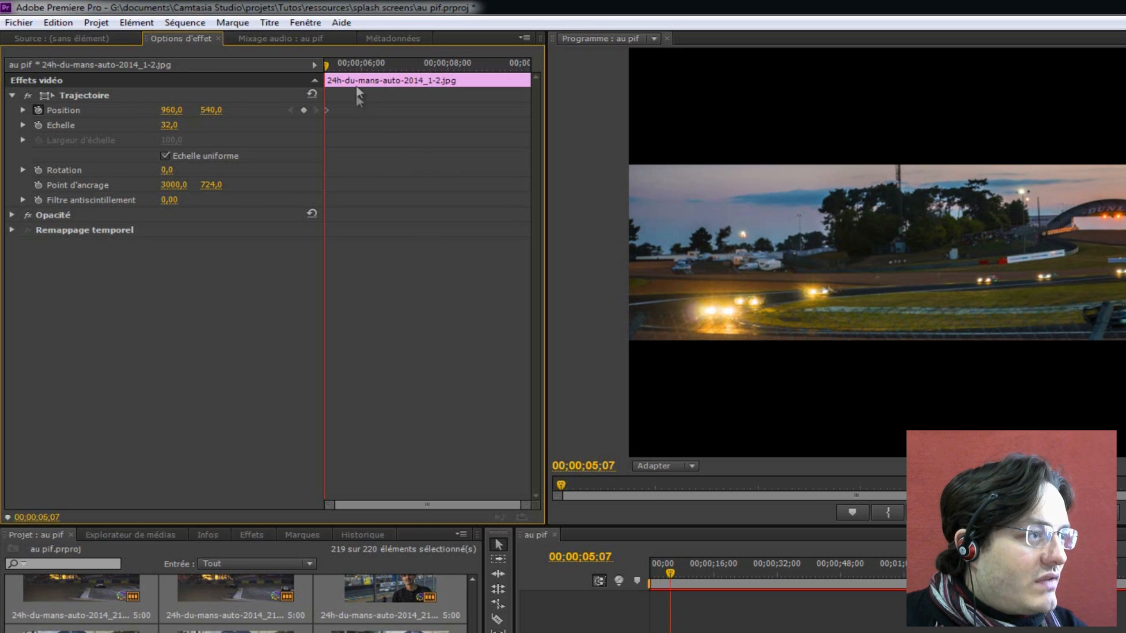
Start Echelle keyframing for the panoramic photo 24h-du-mans-auto-2014_1-2.jpg at its first frame, 00;00;05;07
click(37, 124)
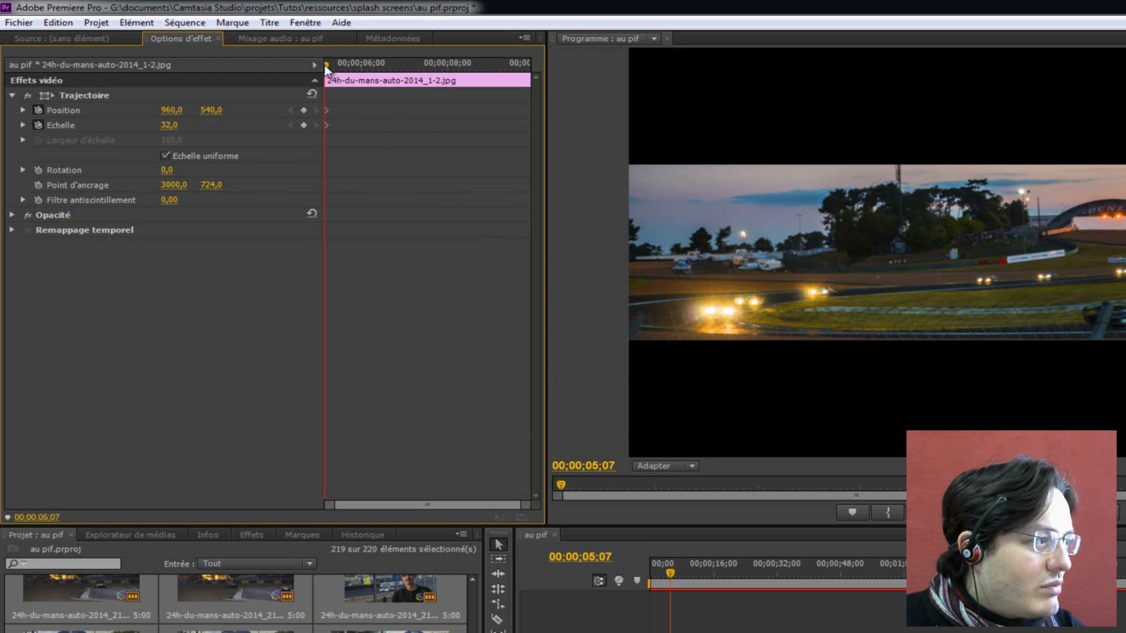
At 00;00;05;35, zoom the panoramic photo to an Echelle of 74 and set its horizontal Position to 2211
drag(326, 66, 301, 57)
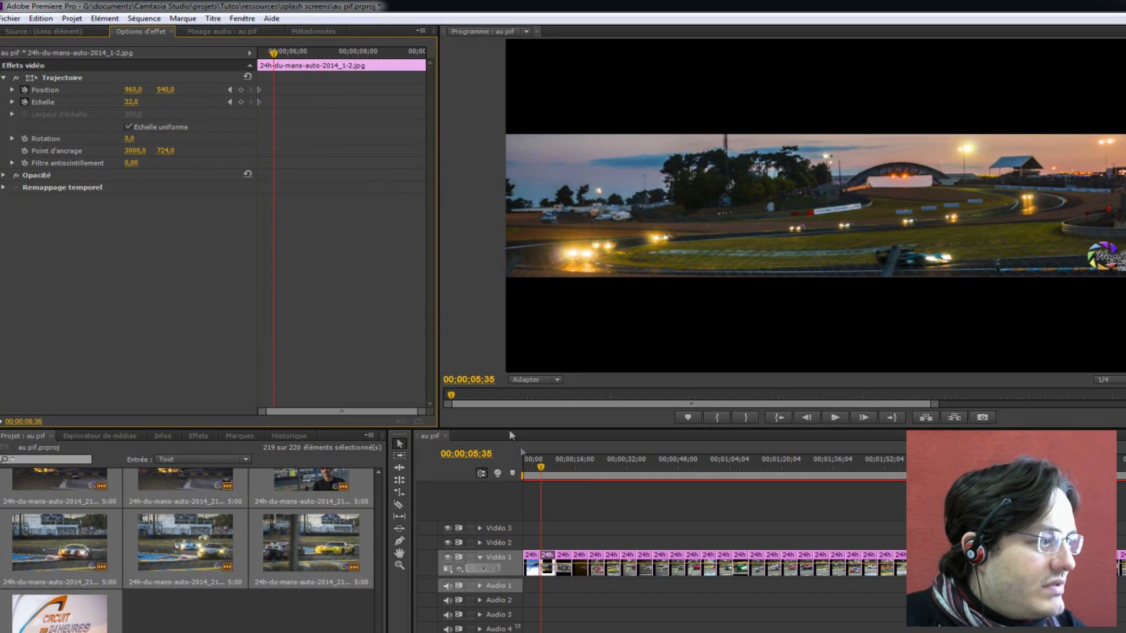
click(136, 103)
click(116, 106)
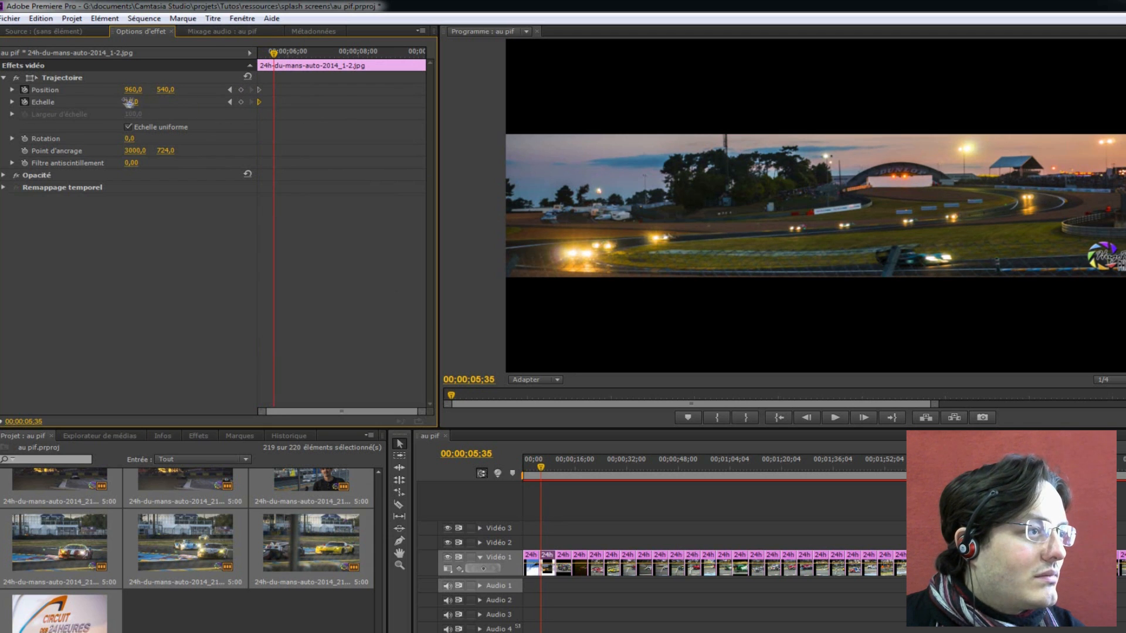
drag(167, 104, 215, 104)
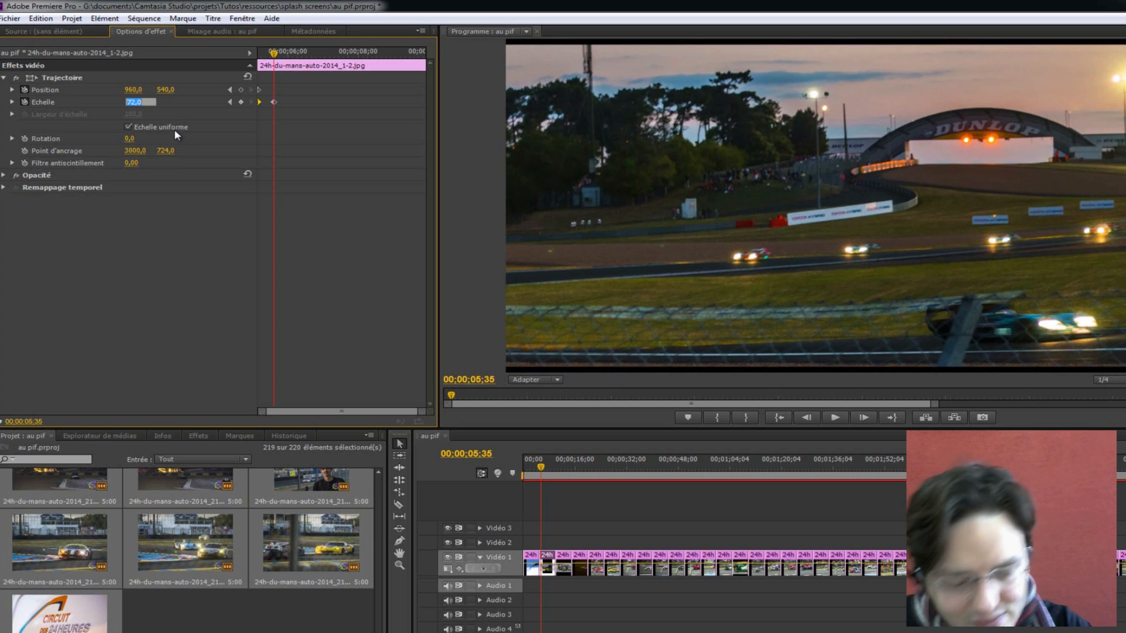
text(73)
key(Return)
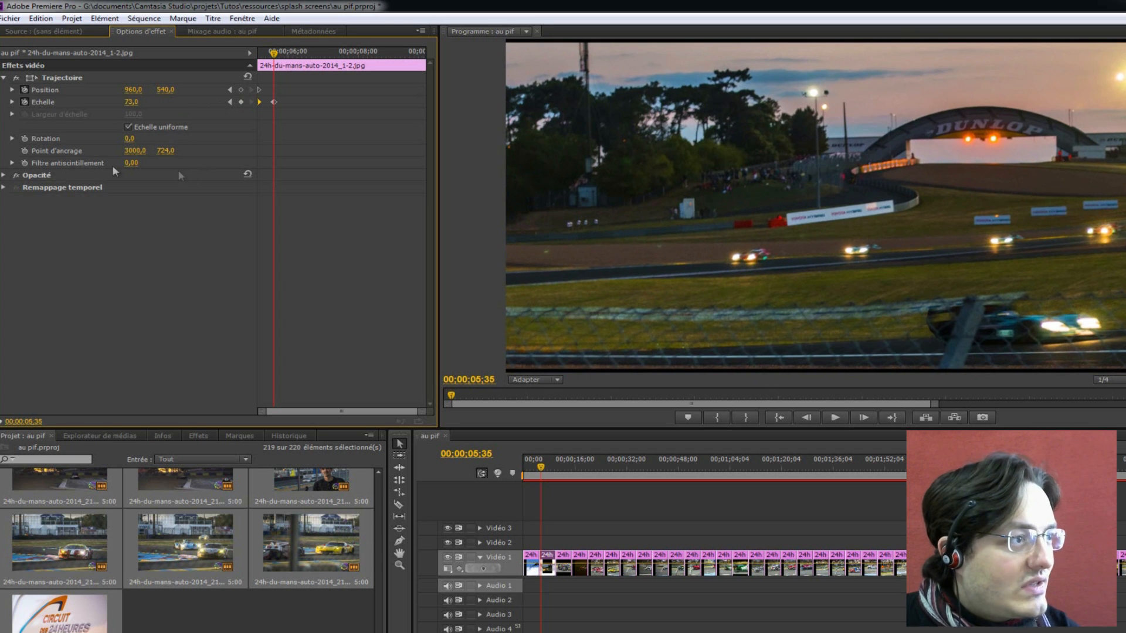
click(132, 102)
text(74)
key(Return)
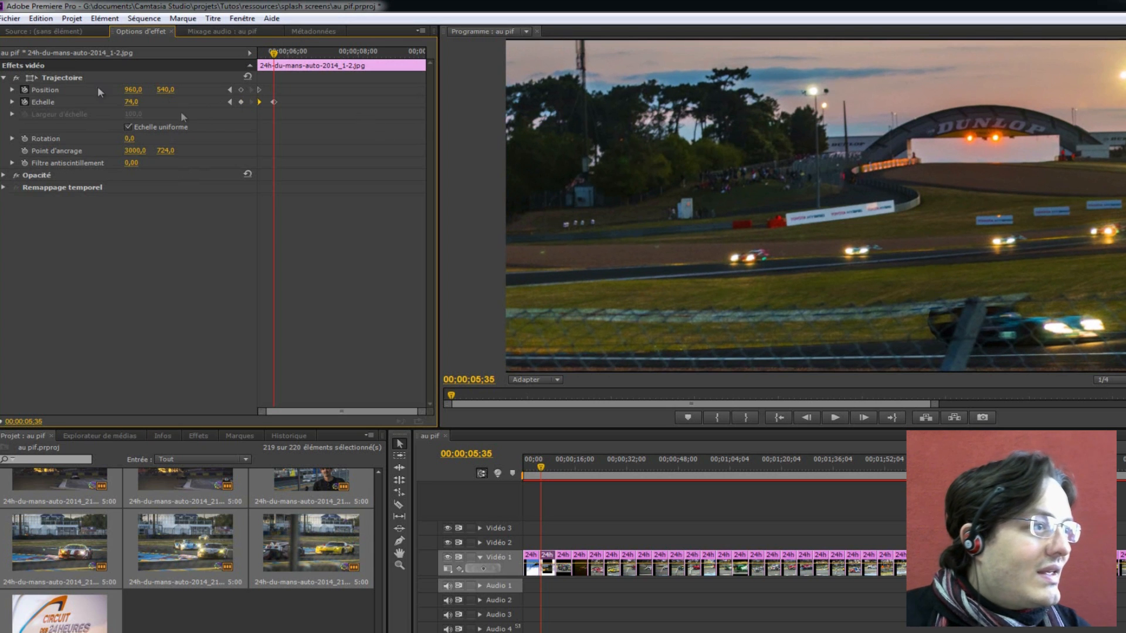
drag(131, 94, 928, 90)
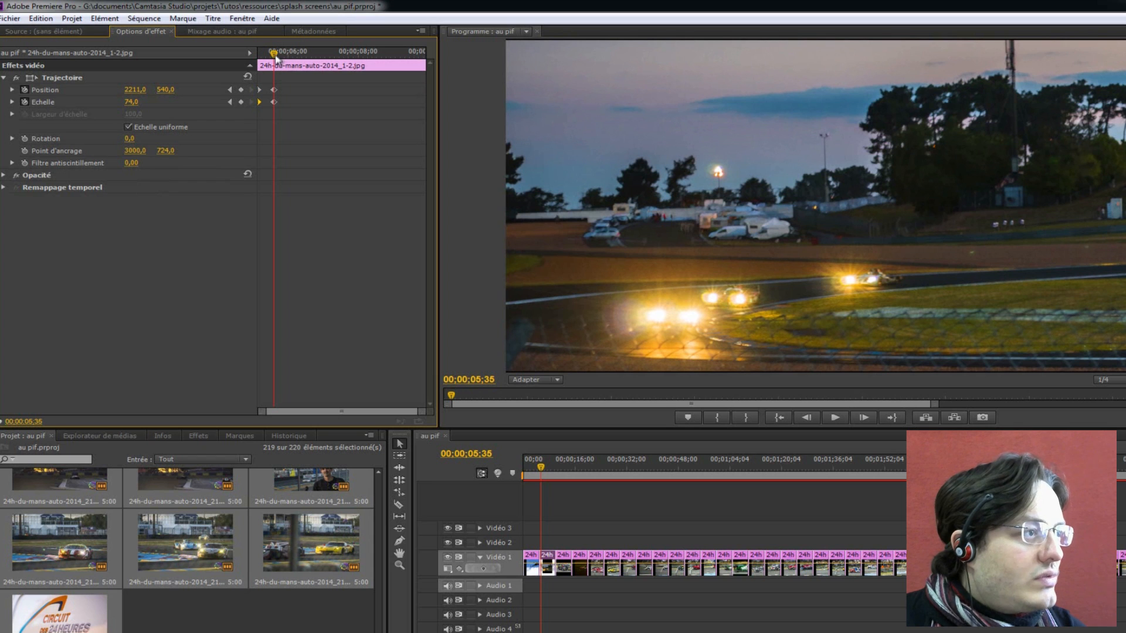
At 00;00;08;58, add an Echelle keyframe of 74 and pan the photo to a horizontal Position of -306
drag(275, 58, 391, 61)
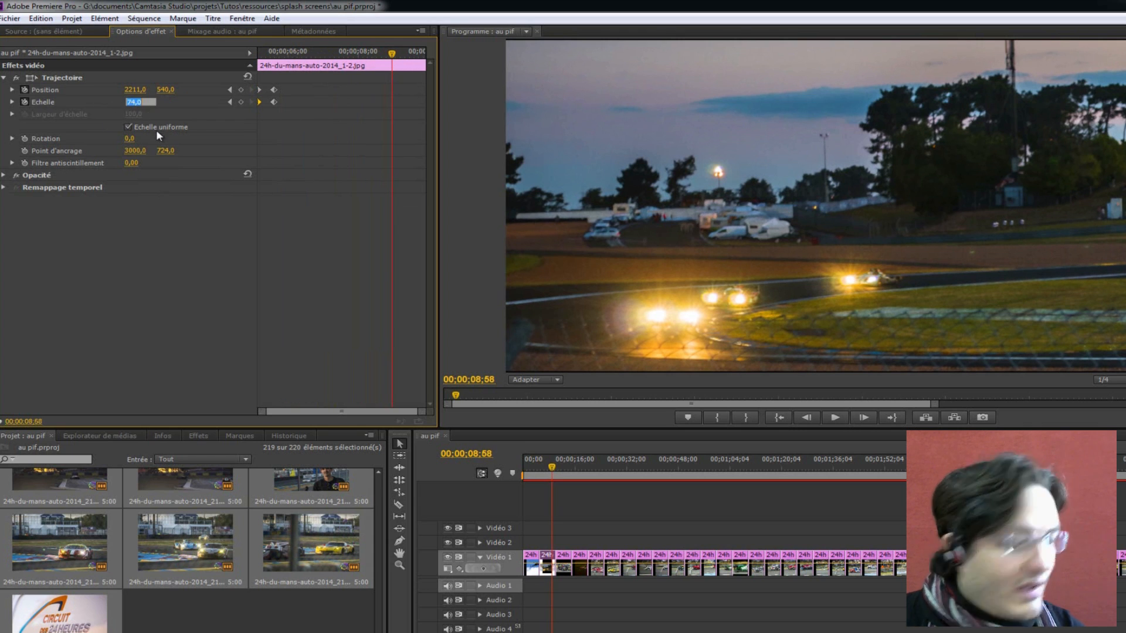
key(Return)
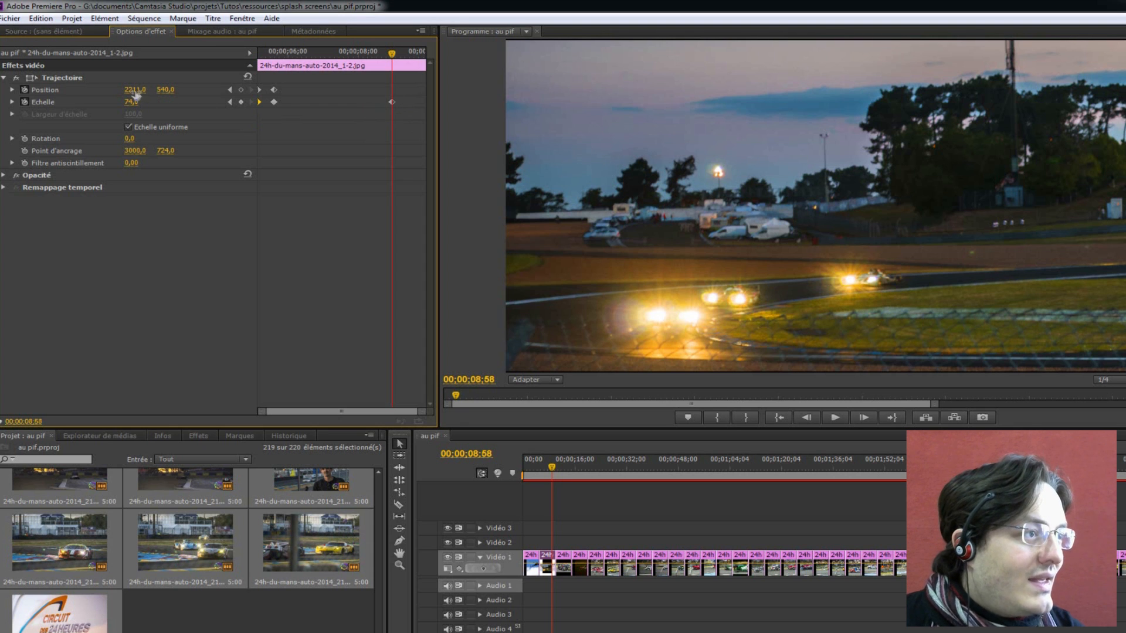
drag(134, 92, 11, 92)
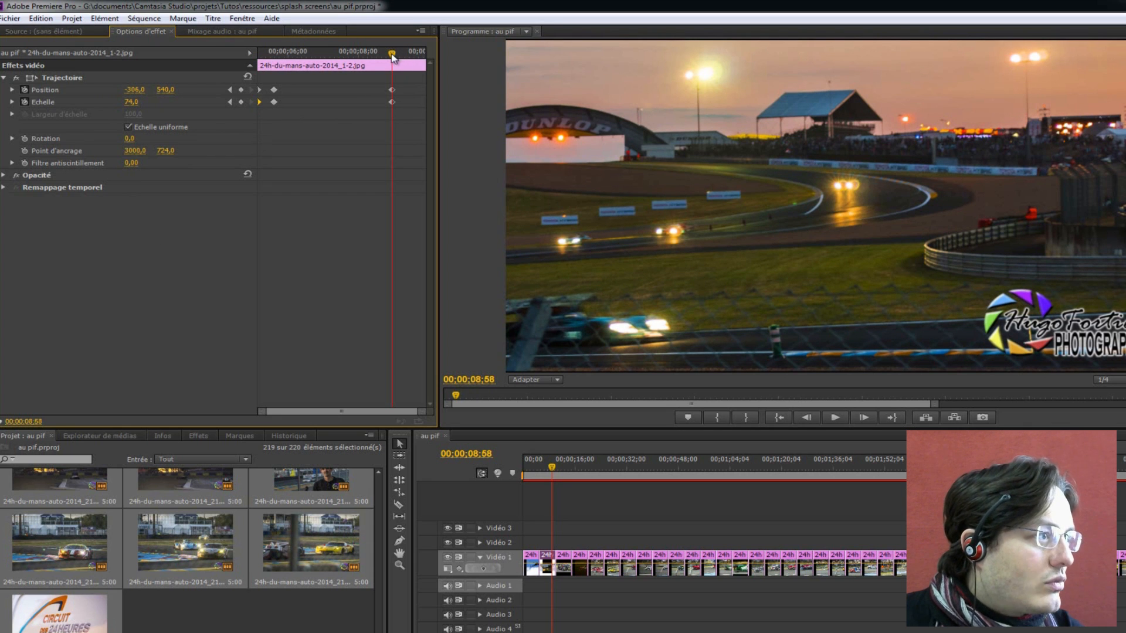
At 00;00;09;41, reset the Trajectoire values of the panoramic photo and set its Echelle to 32
drag(392, 53, 417, 55)
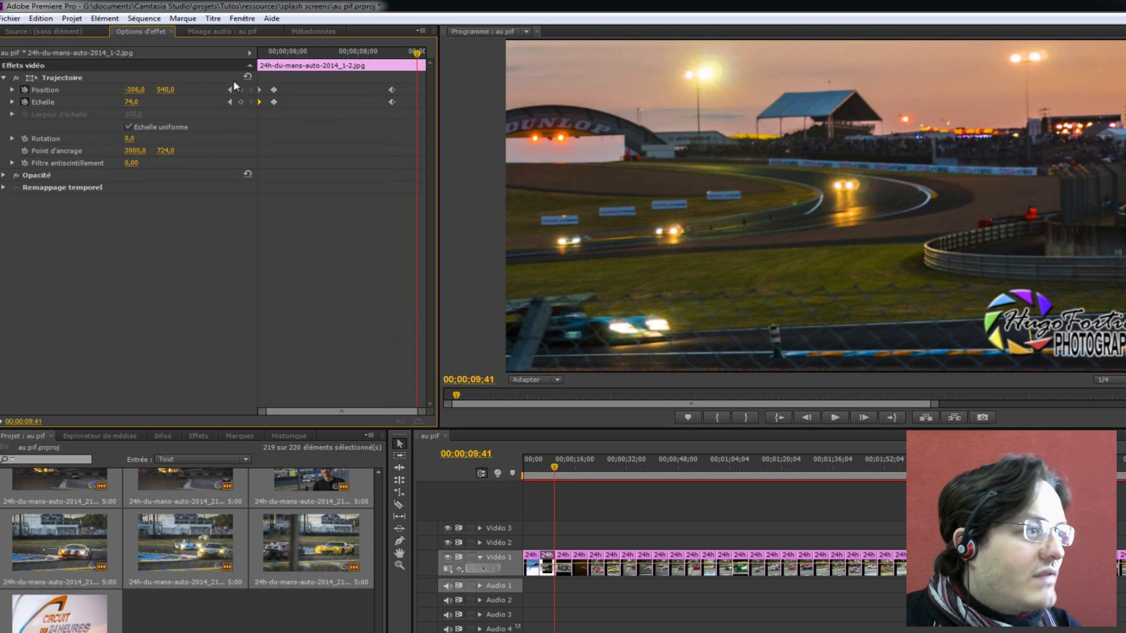
click(250, 75)
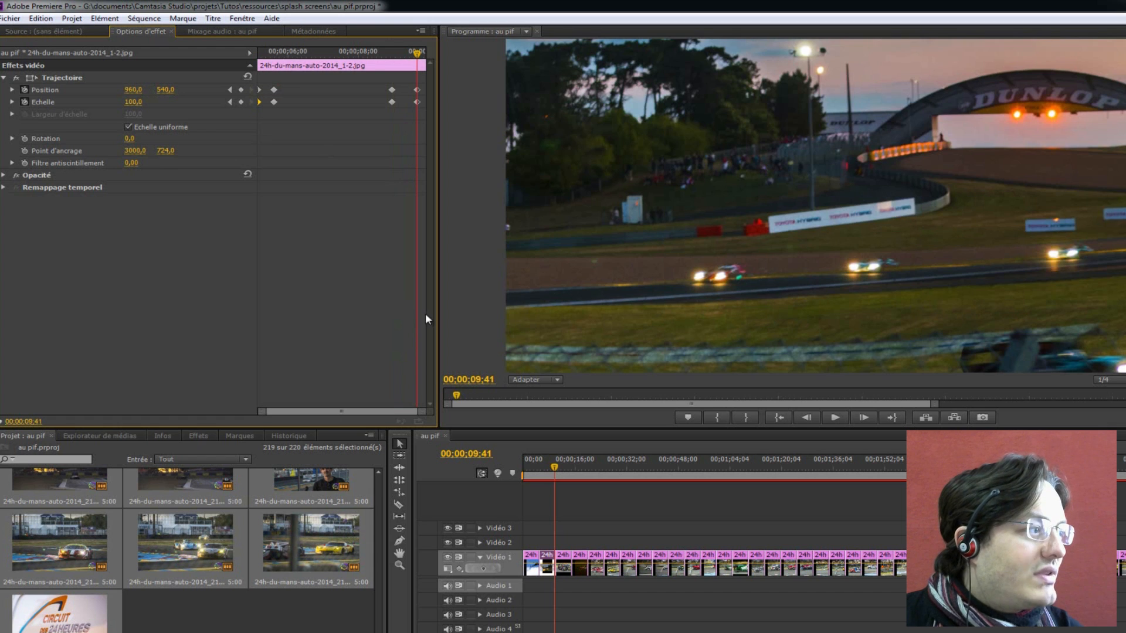
click(133, 102)
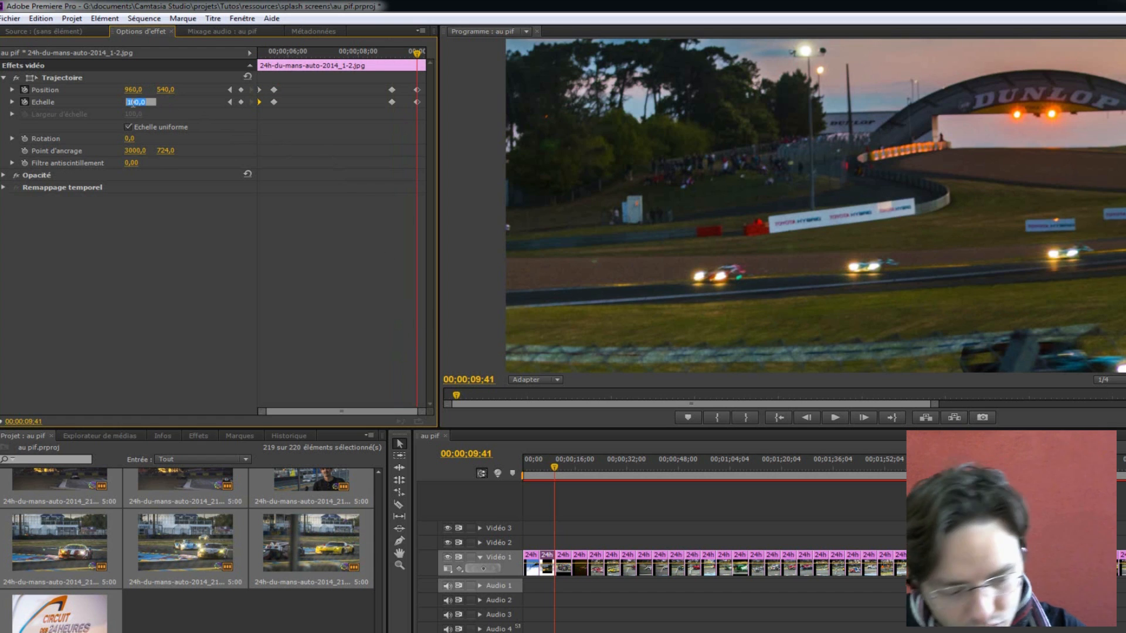
text(38)
key(Return)
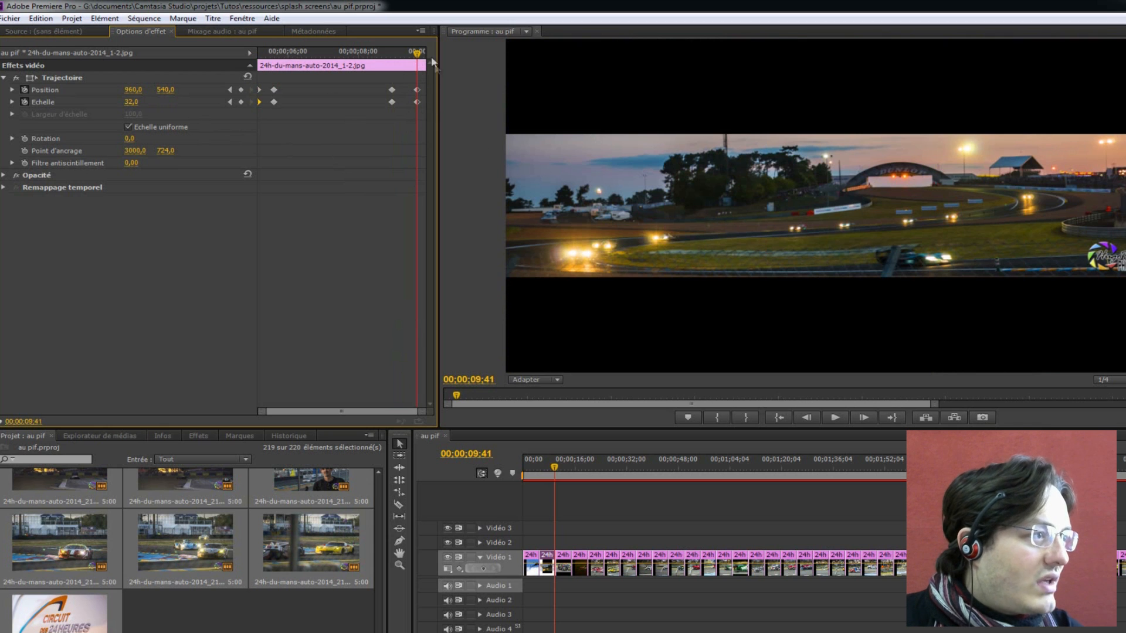
Play back the panoramic photo's zoom and pan animation from the clip's first frame
drag(416, 53, 109, 59)
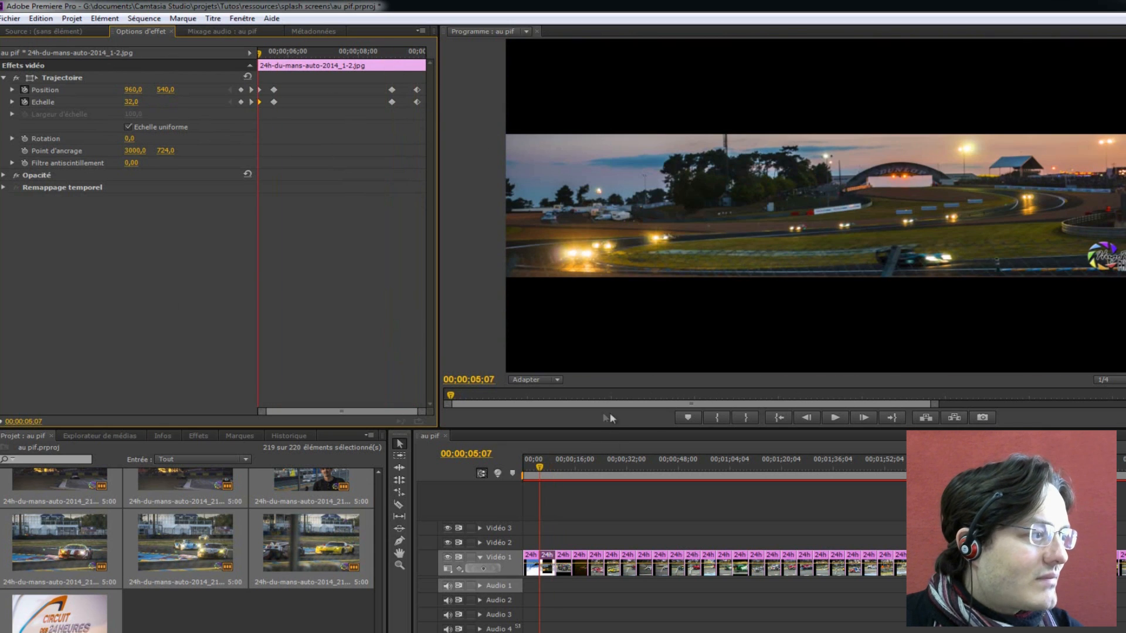
click(832, 417)
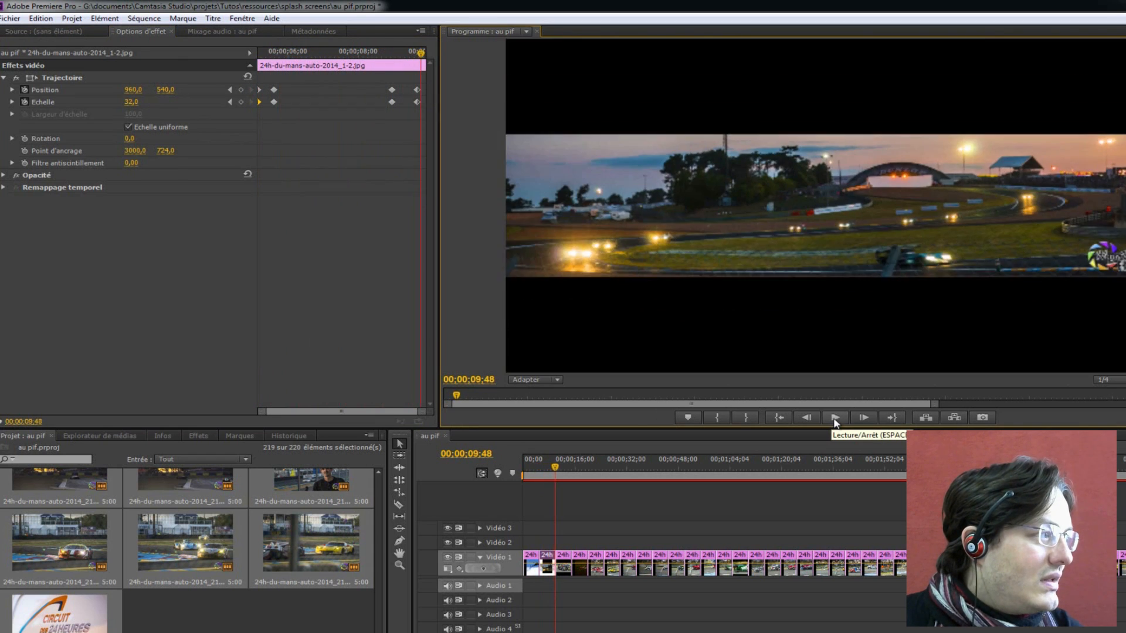
click(835, 418)
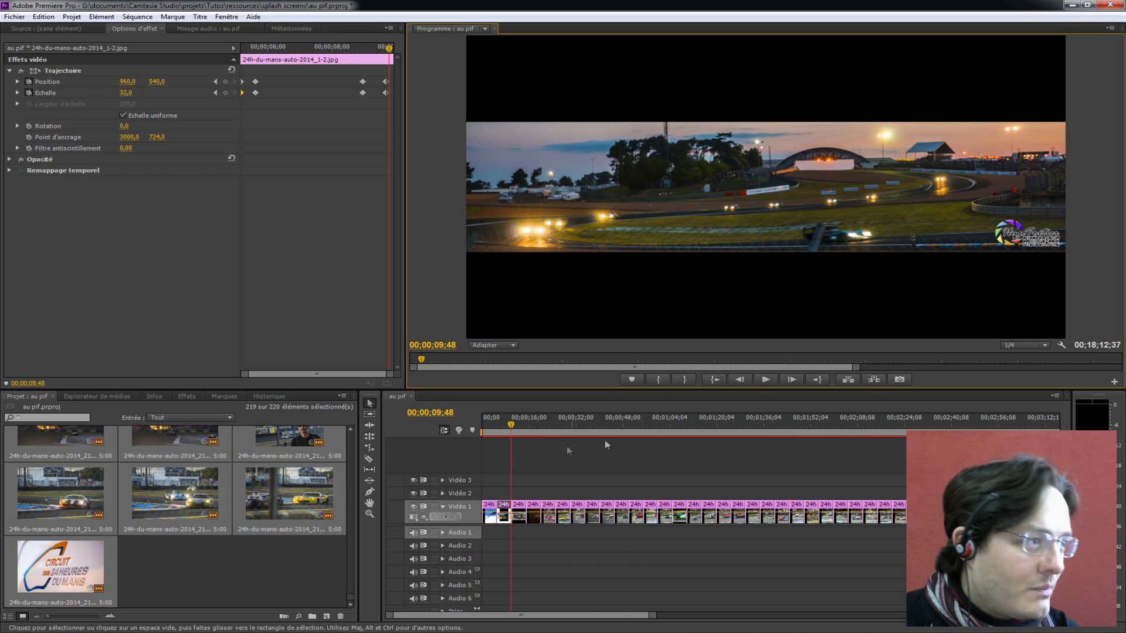
Delete the Echelle keyframe at 00;00;08;58 from the panoramic photo's animation
click(362, 94)
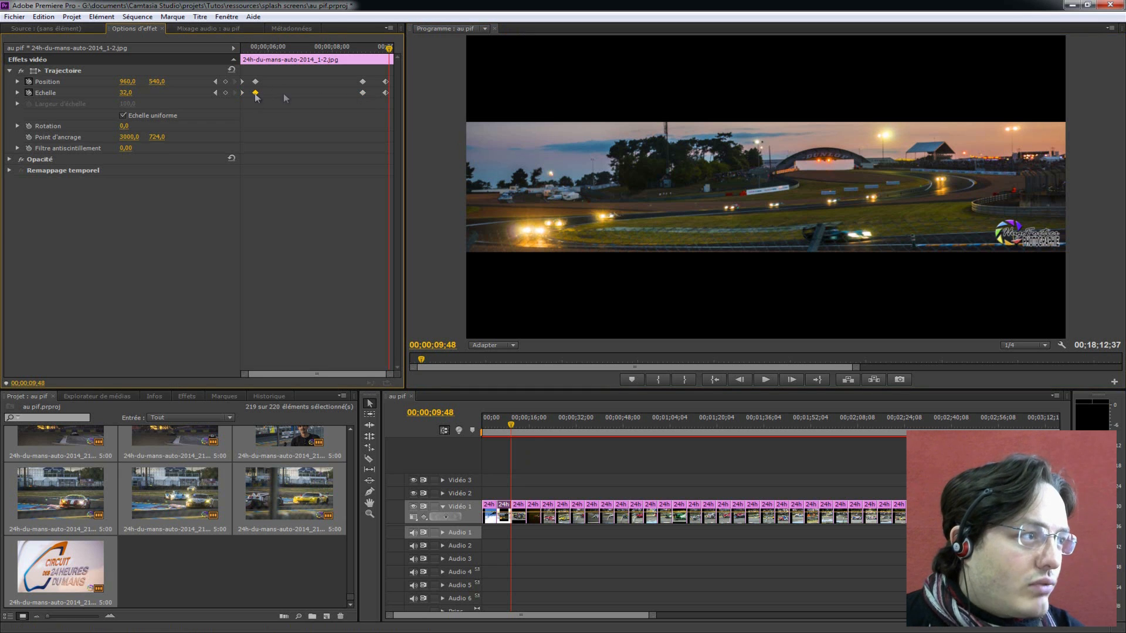
click(363, 92)
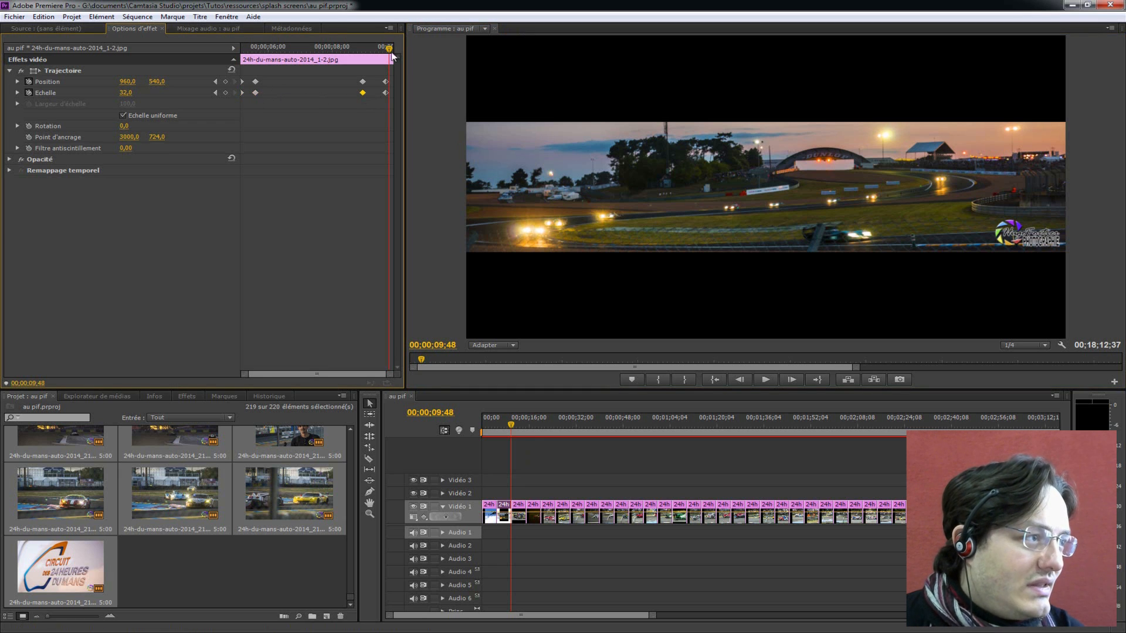
right_click(363, 94)
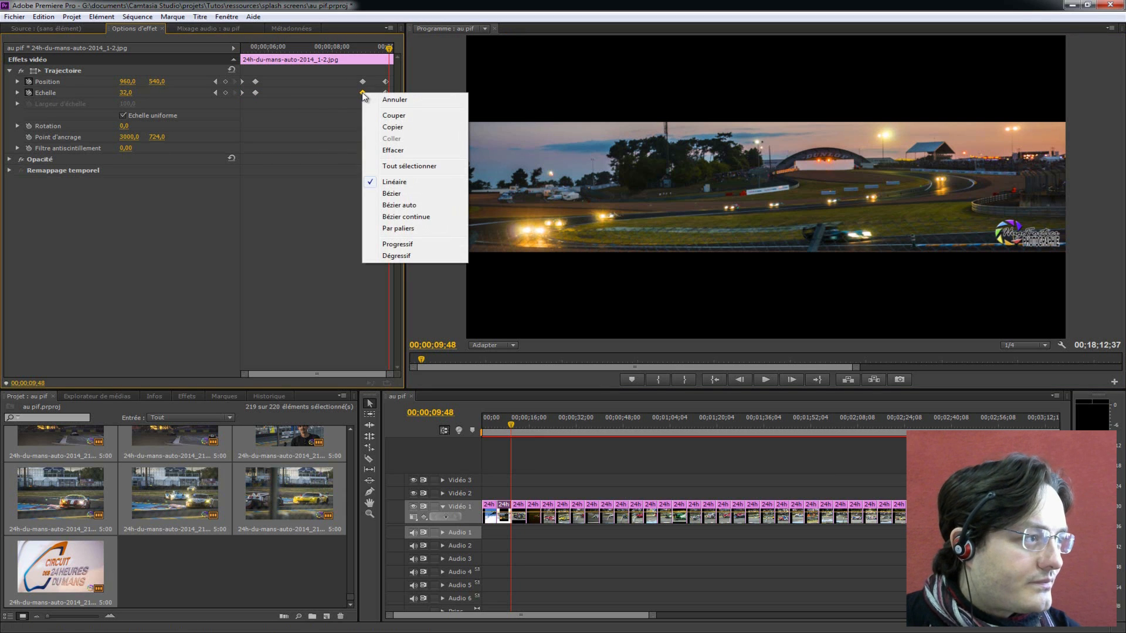
click(414, 151)
Replay the panoramic photo from its first frame to check the motion without the deleted Echelle keyframe
drag(388, 48, 142, 60)
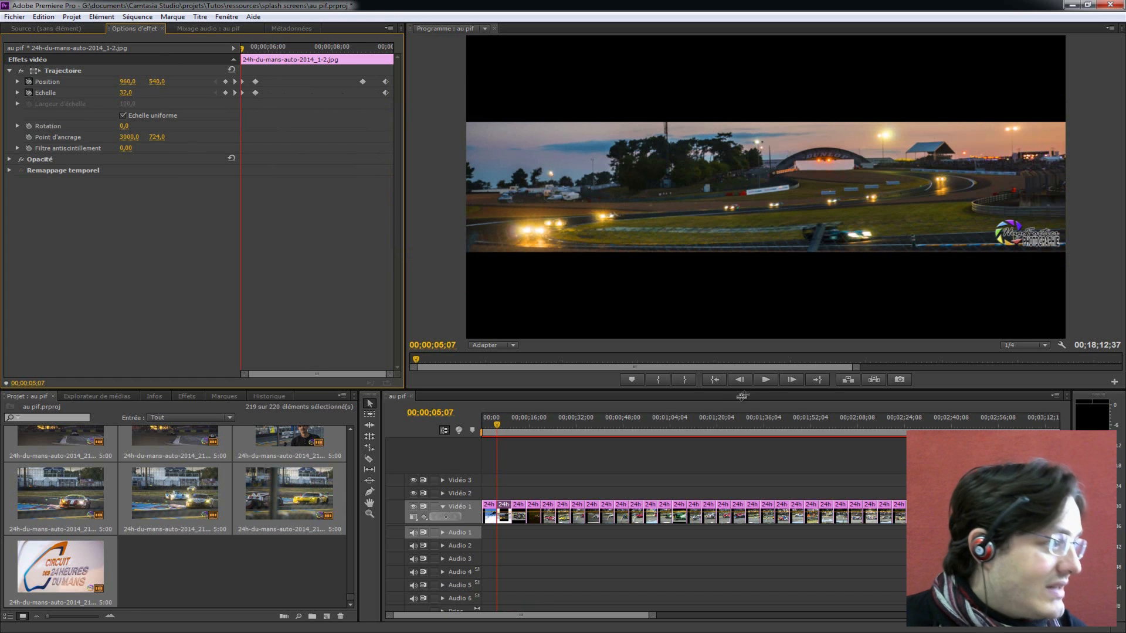
click(767, 381)
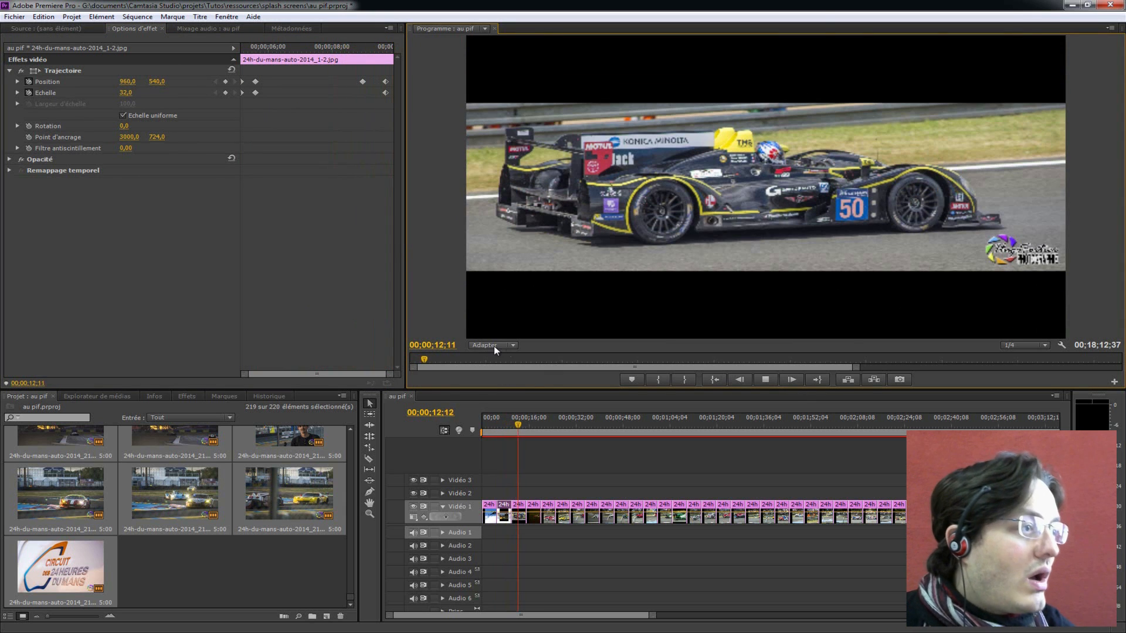
click(763, 380)
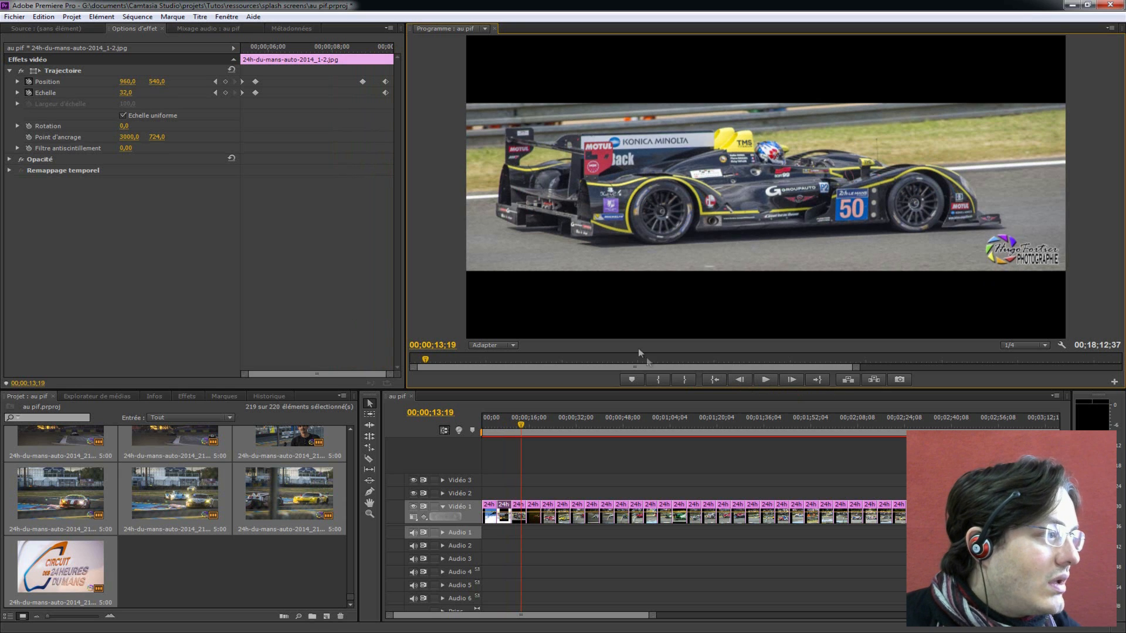
Play back the photos that follow the panoramic one, up to the red number 70 car
click(763, 381)
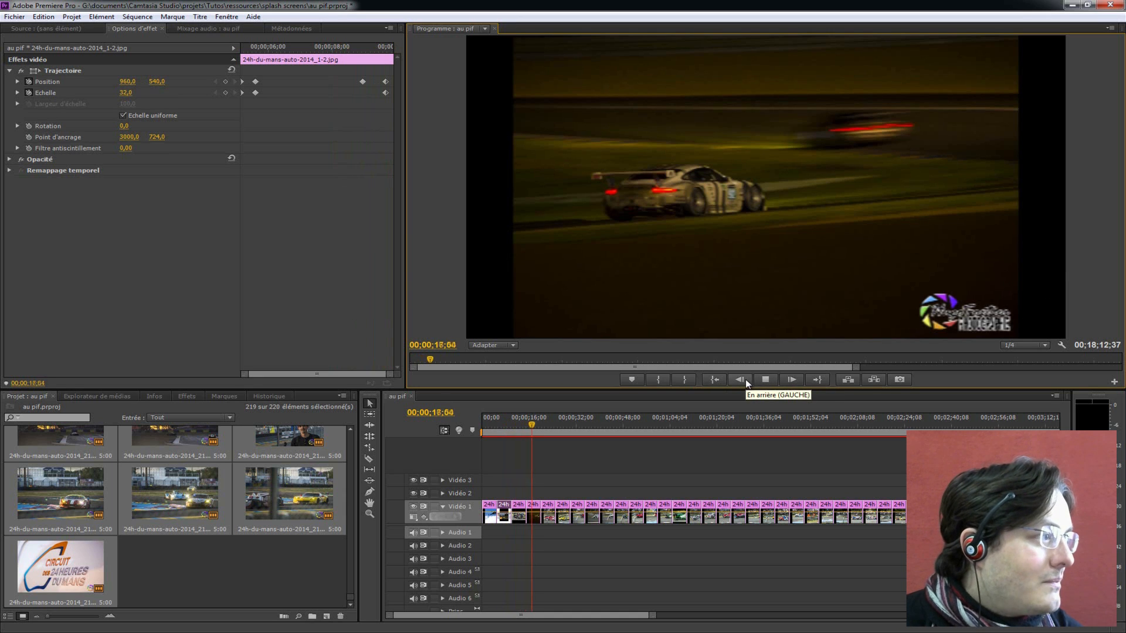
click(746, 381)
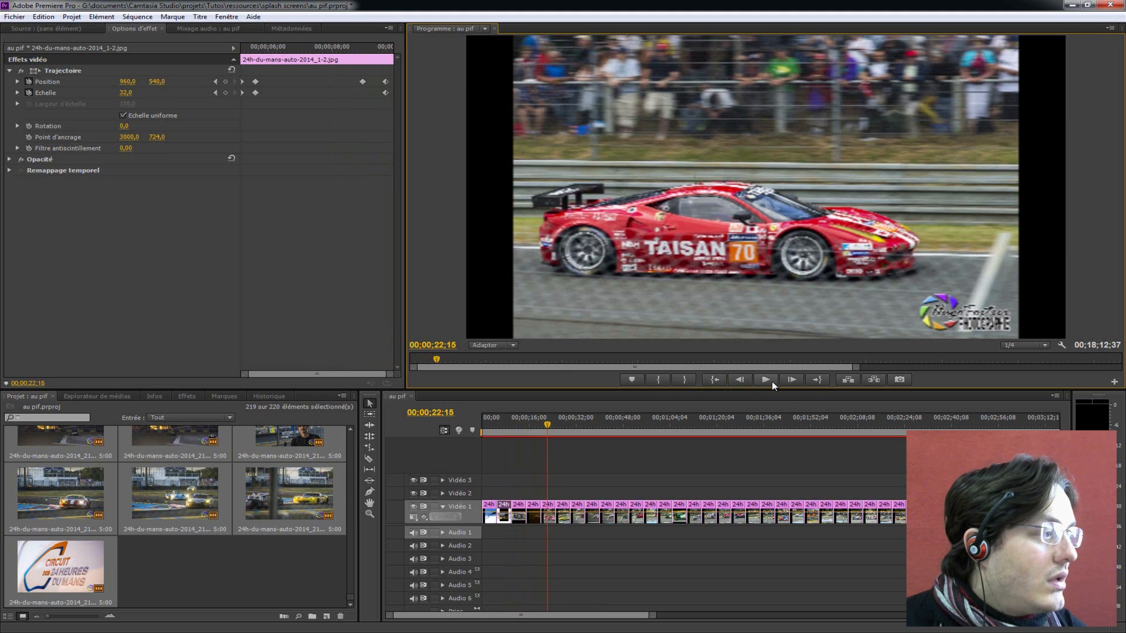
click(767, 380)
click(767, 381)
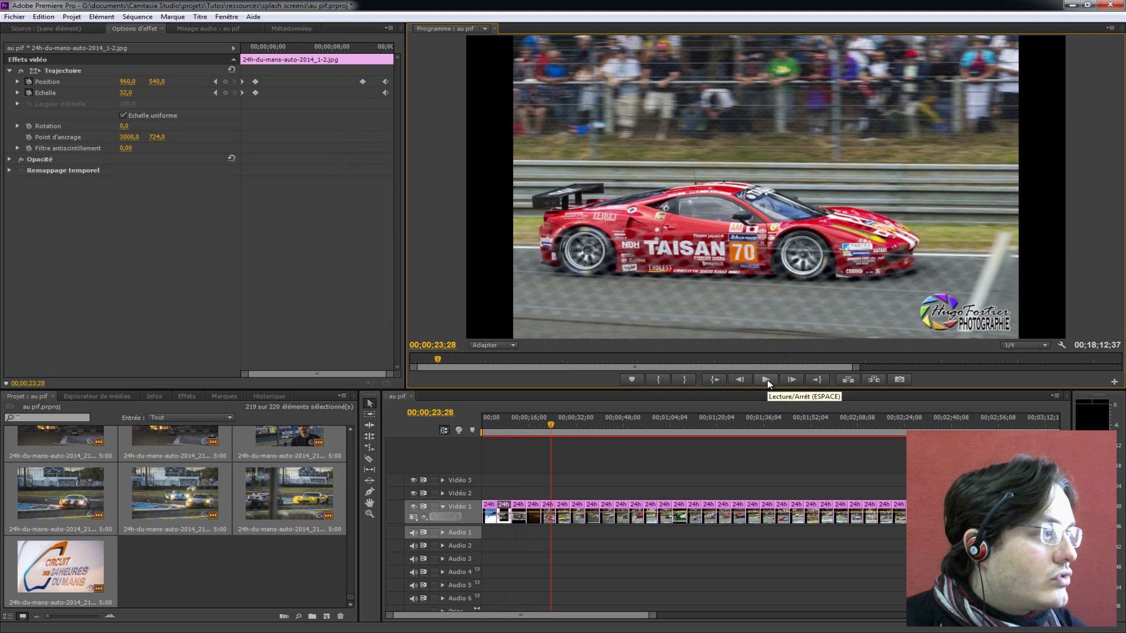